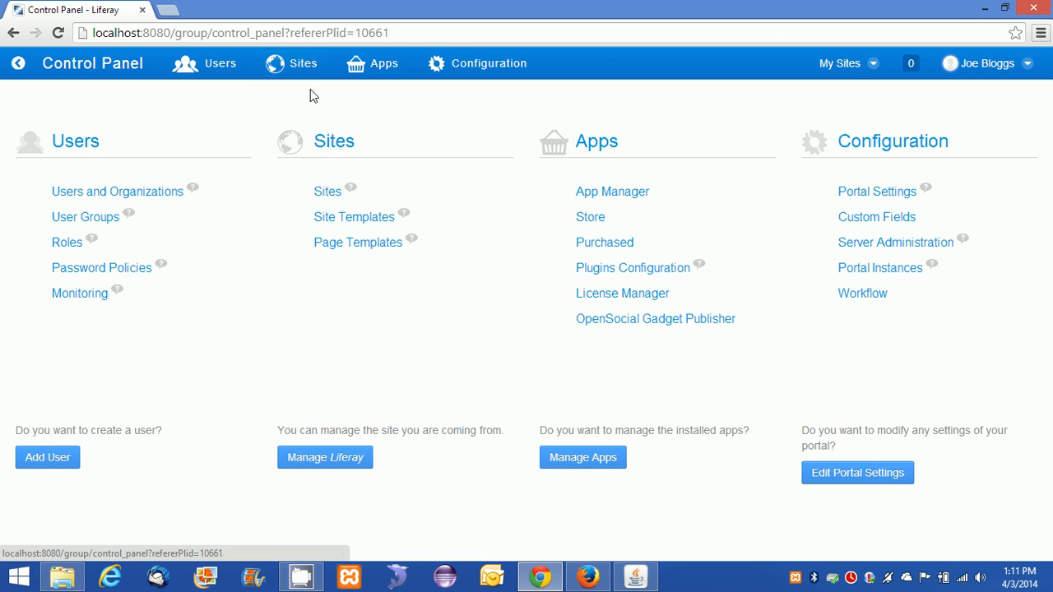
Open the Sites list and display the Add menu's site type choices.
left_click(329, 148)
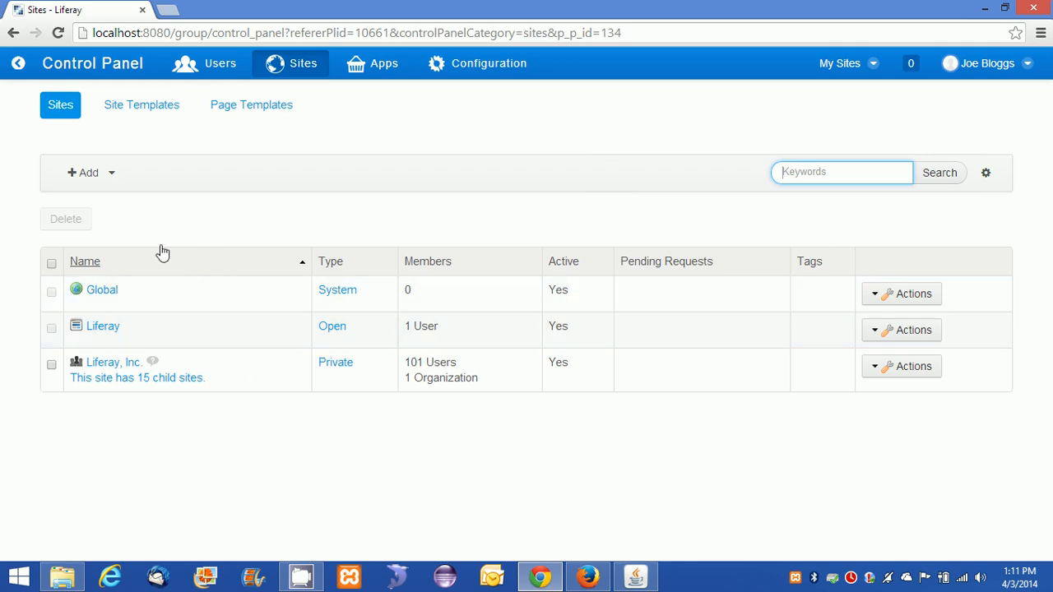
left_click(107, 181)
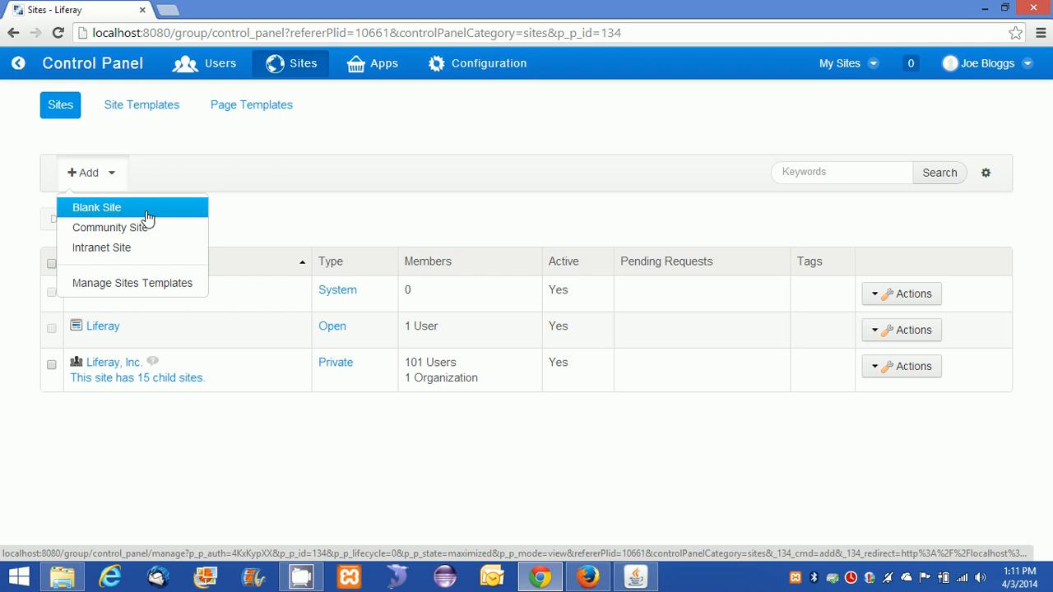
left_click(111, 178)
left_click(110, 179)
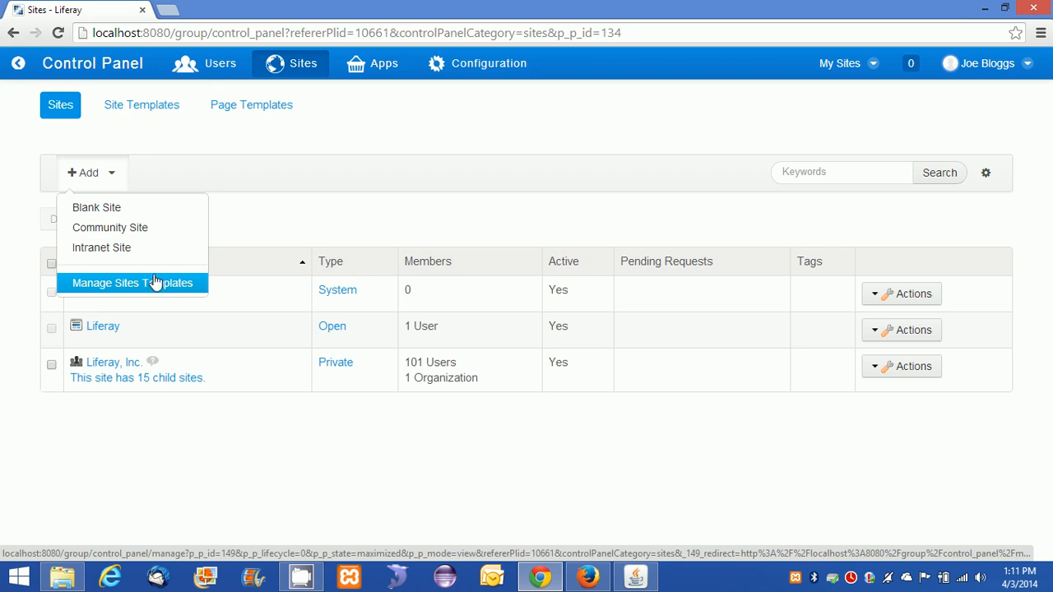
Start a new Blank Site and name it 'Arun's Liferay'.
left_click(158, 210)
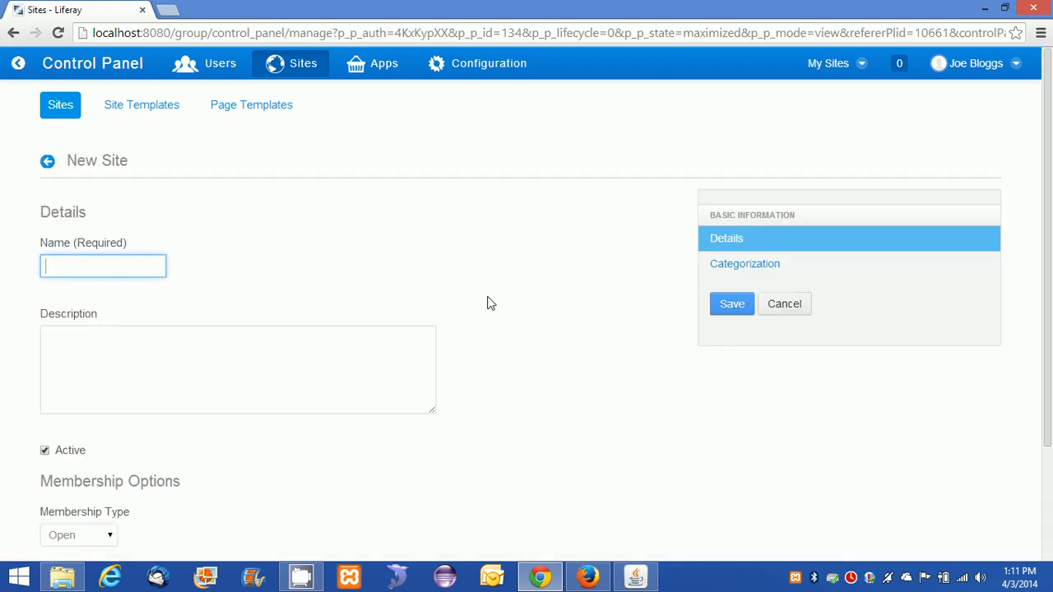
scroll(489, 307, "down", 2)
scroll(477, 355, "up", 1)
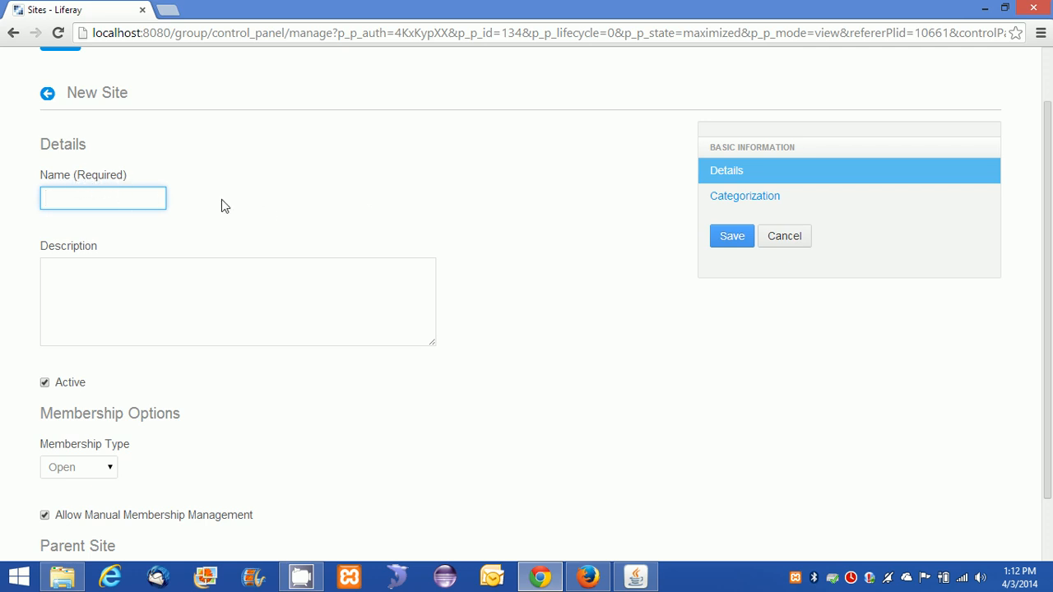
type("Arun's Liferay")
Enter the description 'This site is going to share the knowledge on Liferay'.
left_click(170, 285)
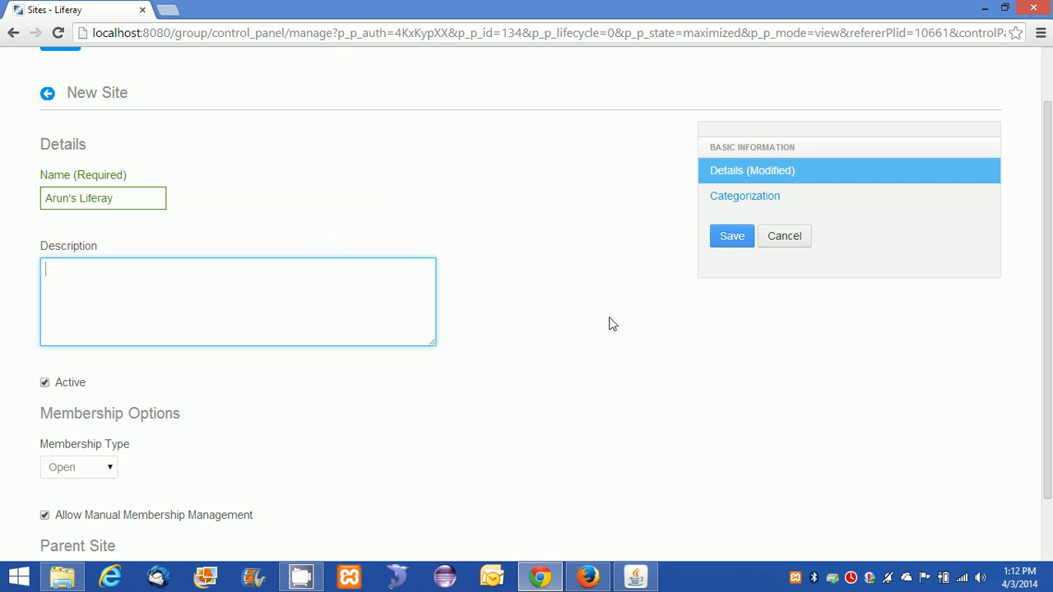
type("This site is going to bshare")
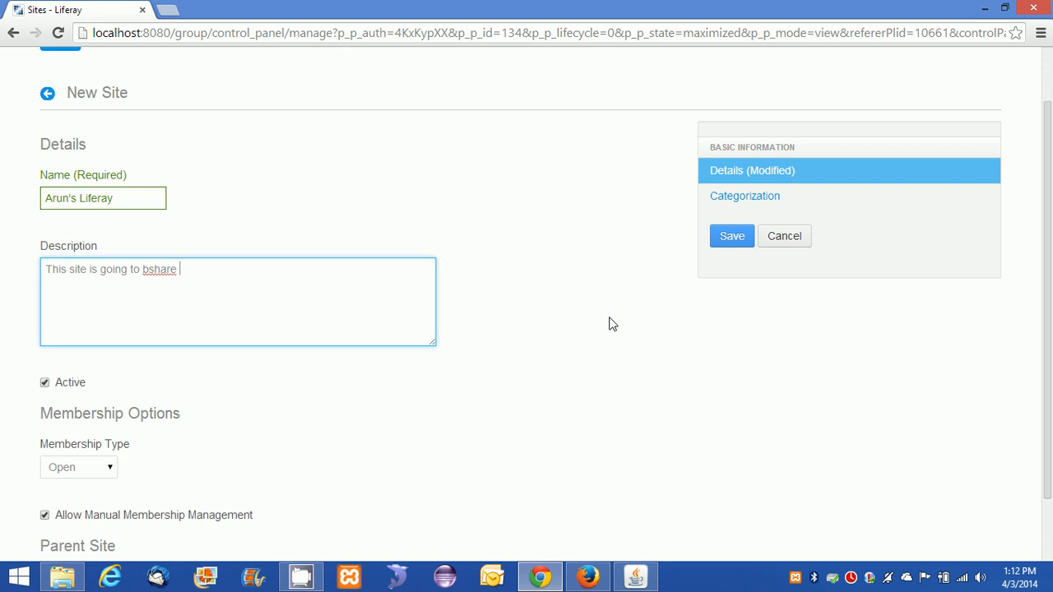
key("BackSpace")
key("BackSpace")
key("BackSpace")
key("BackSpace")
key("BackSpace")
key("BackSpace")
key("BackSpace")
type("share the knowledge ")
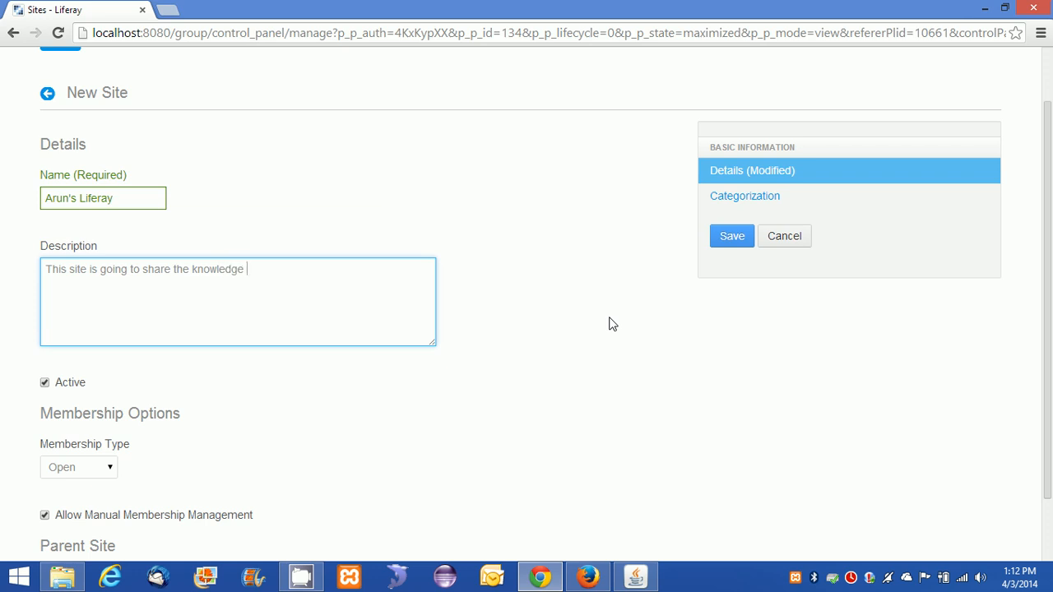
type("on Liferay")
scroll(280, 374, "down", 1)
left_click(43, 307)
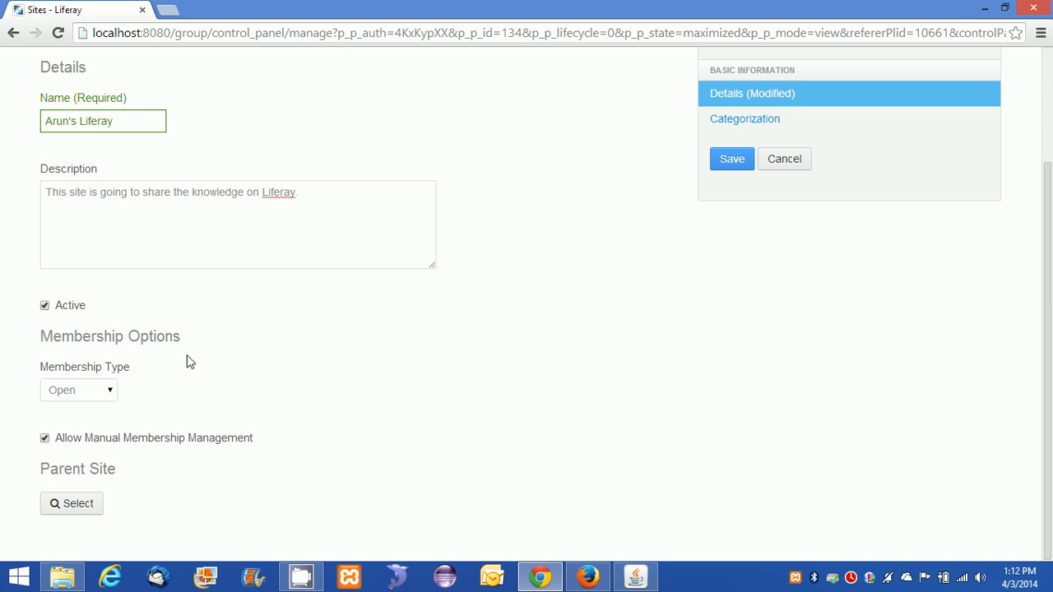
Keep Open membership and close the Parent Site picker without choosing a parent.
left_click(105, 393)
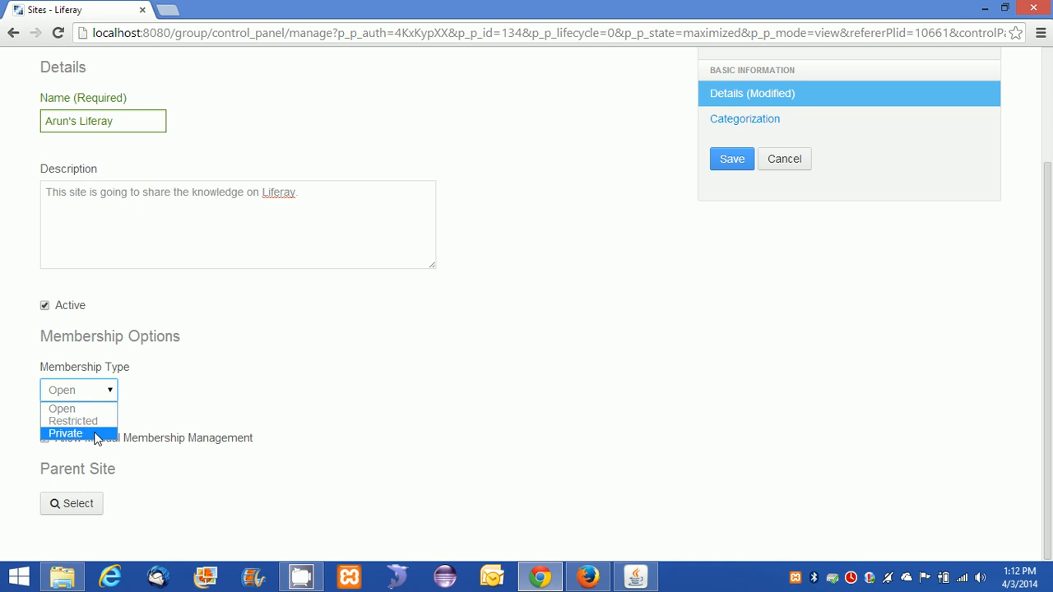
left_click(90, 412)
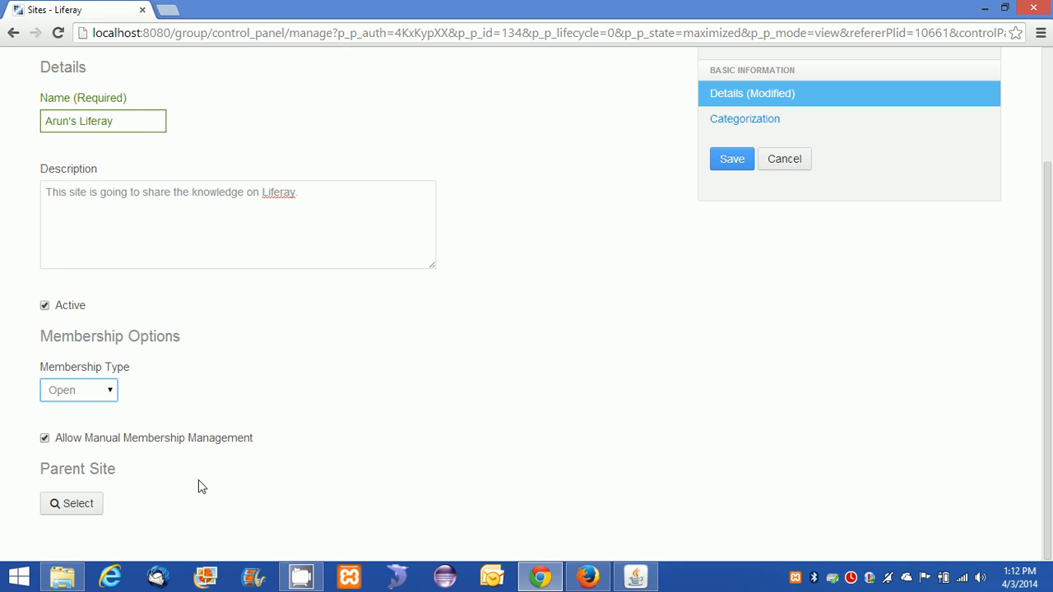
left_click(70, 509)
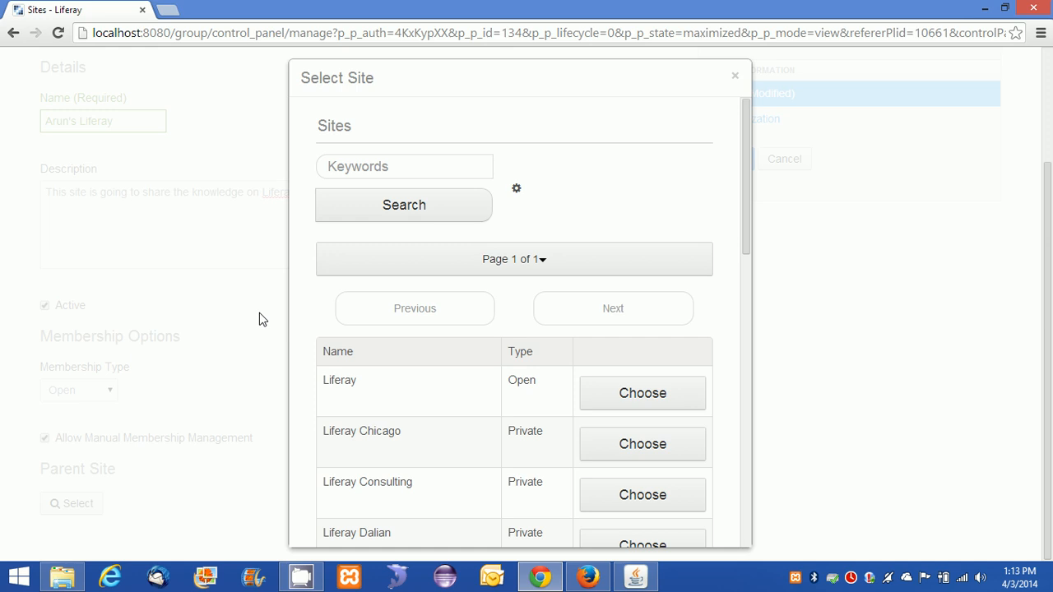
scroll(399, 324, "down", 10)
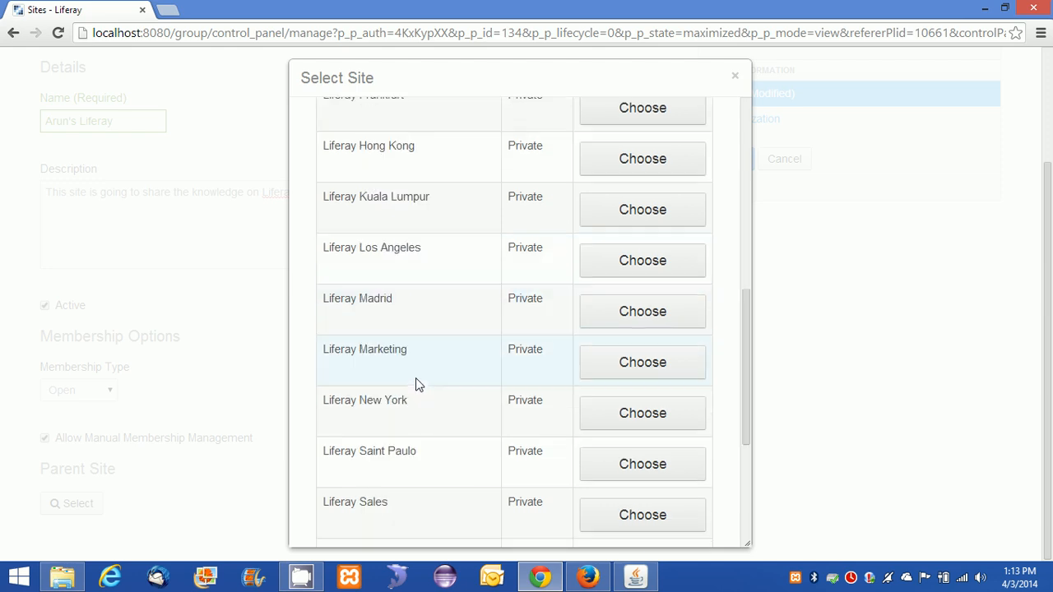
scroll(411, 393, "up", 10)
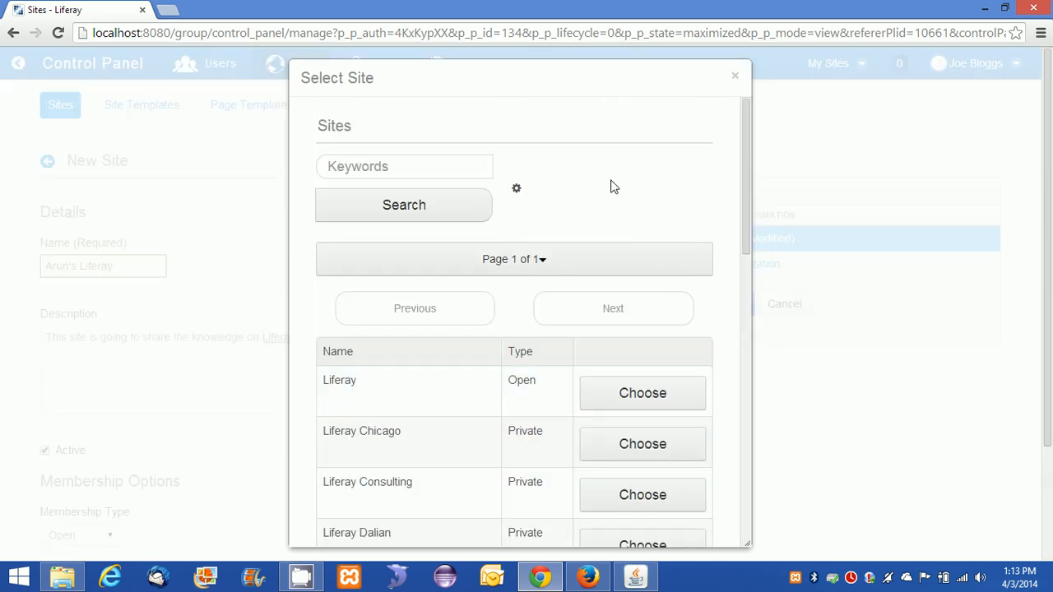
left_click(727, 83)
Save the new Arun's Liferay site.
scroll(436, 400, "down", 2)
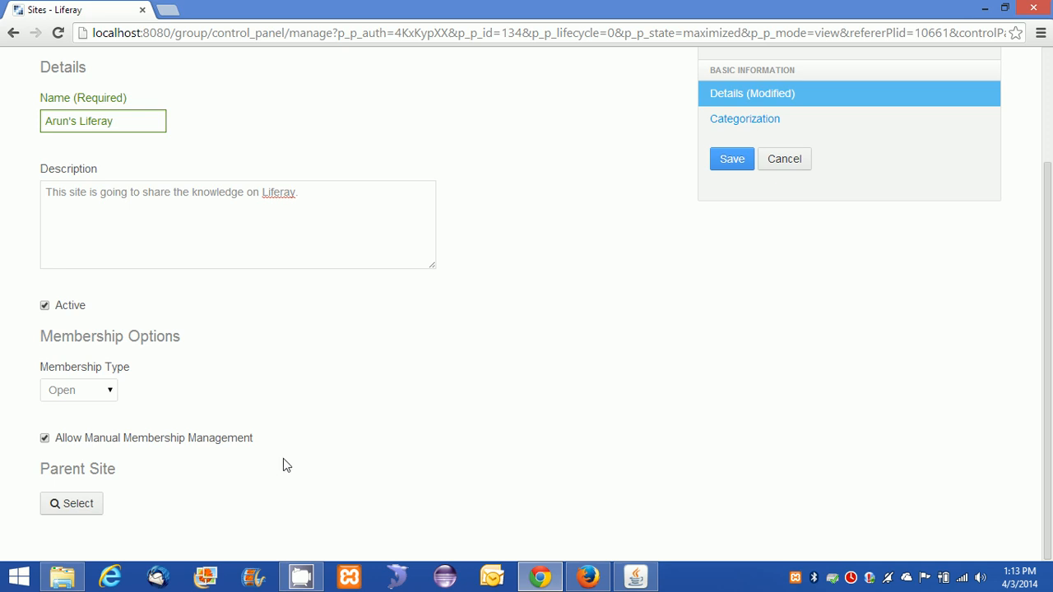
scroll(238, 154, "up", 1)
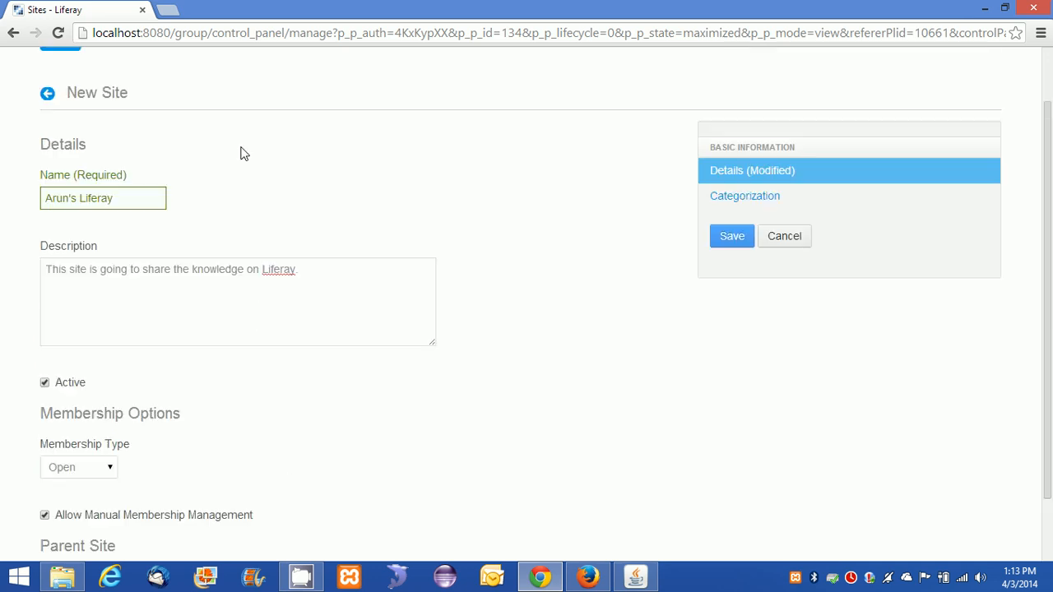
scroll(244, 154, "up", 1)
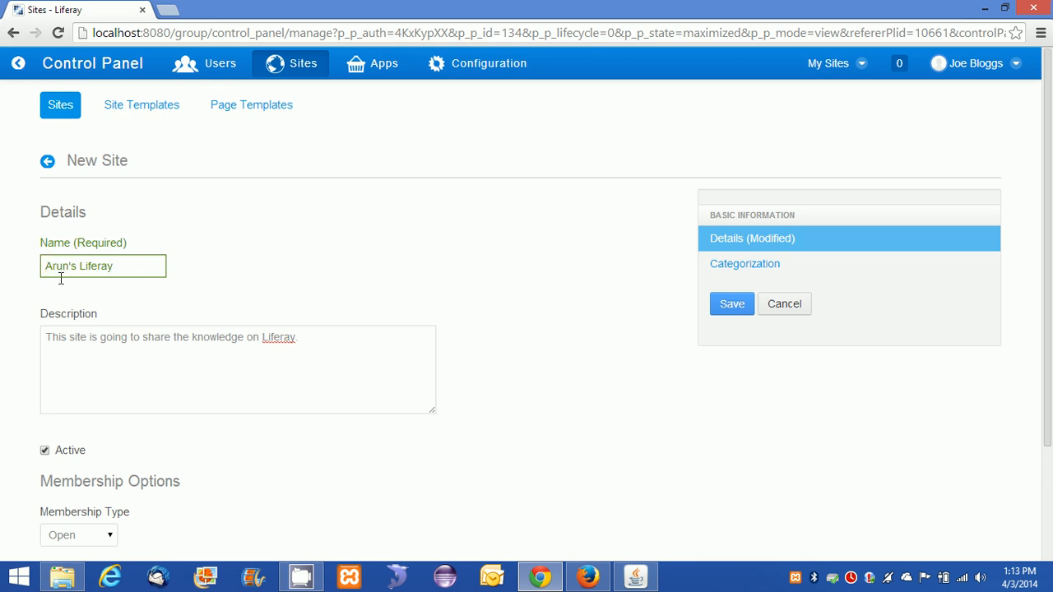
scroll(502, 279, "down", 2)
scroll(658, 316, "up", 2)
left_click(731, 306)
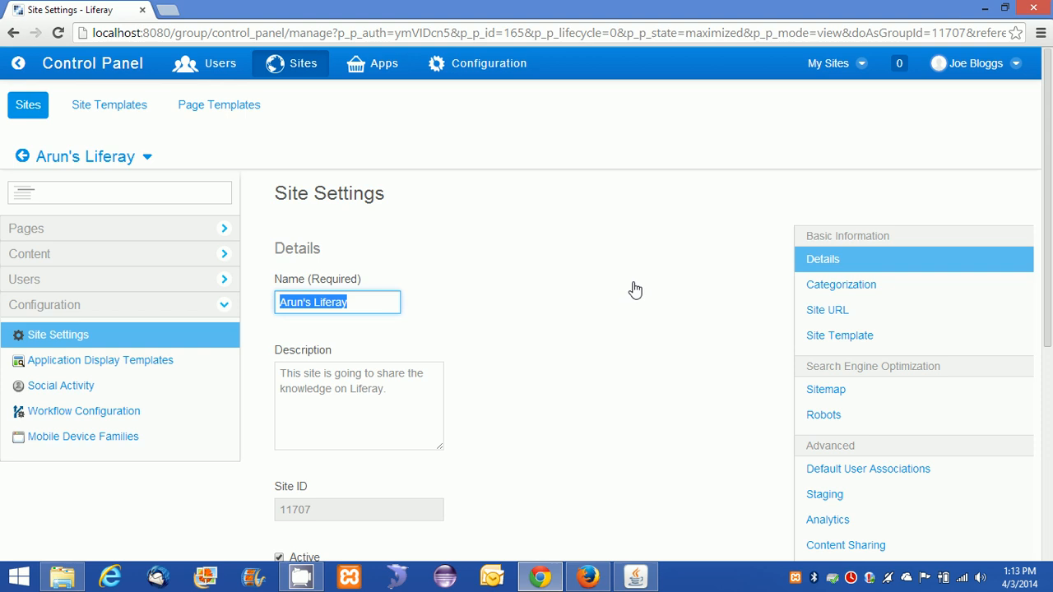
Scroll through Arun's Liferay's Site Settings to review its active status and Open membership.
scroll(635, 290, "down", 4)
scroll(635, 290, "up", 4)
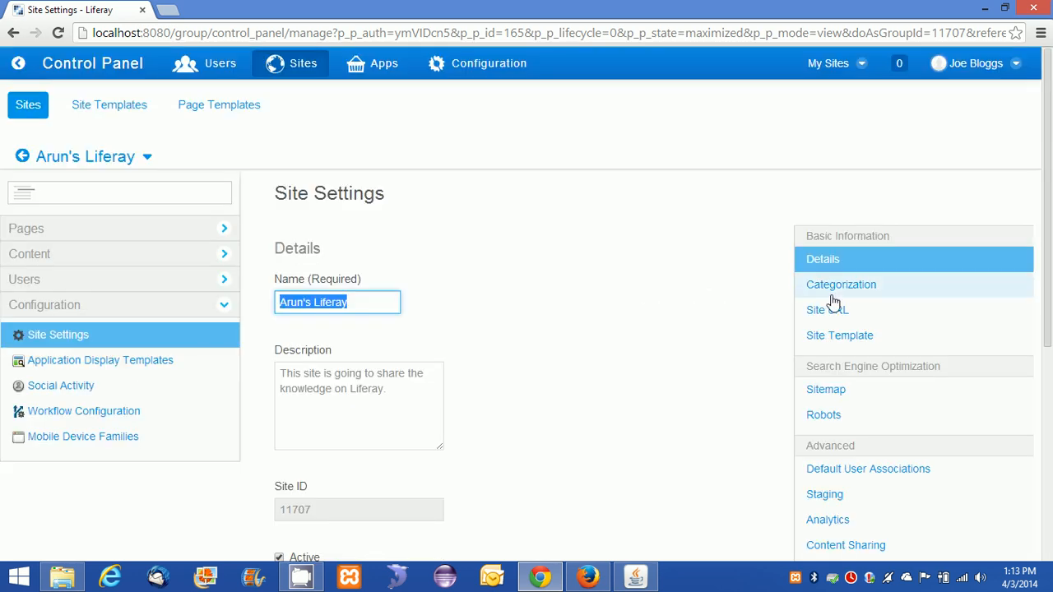
scroll(831, 272, "down", 2)
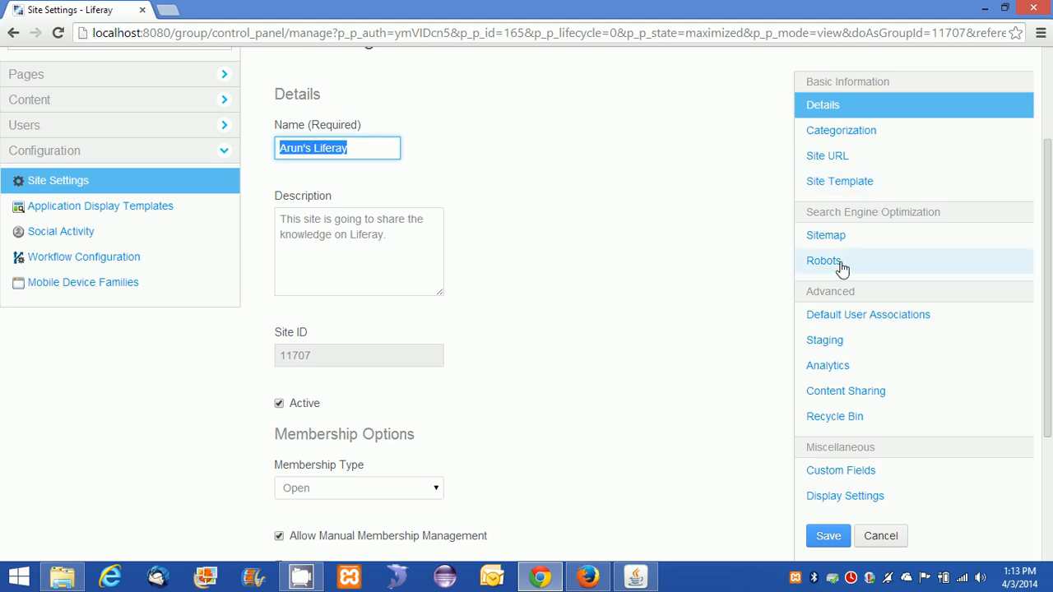
scroll(814, 292, "down", 3)
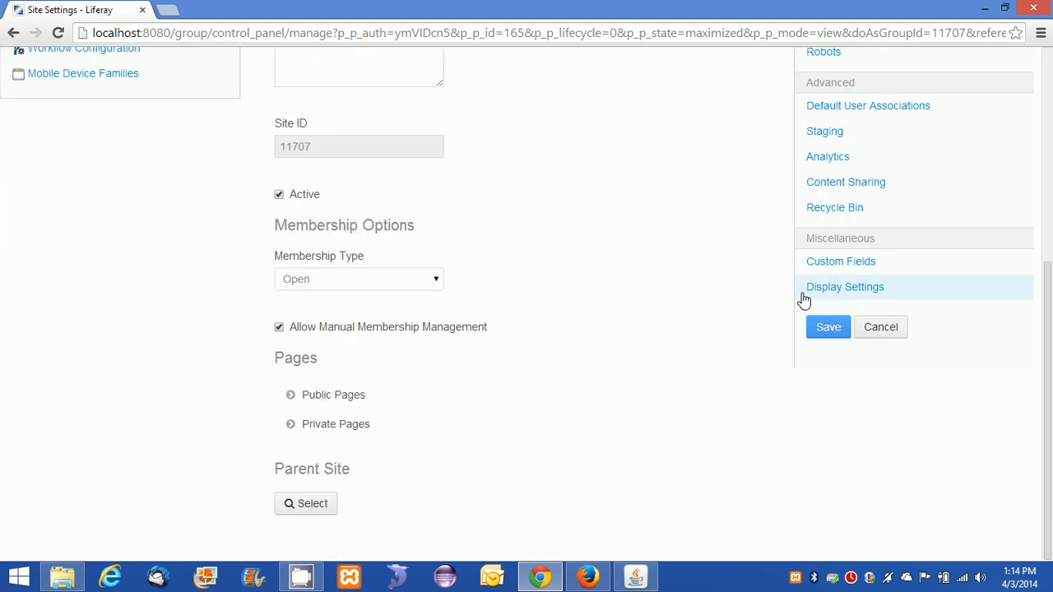
scroll(773, 301, "up", 4)
scroll(742, 304, "up", 1)
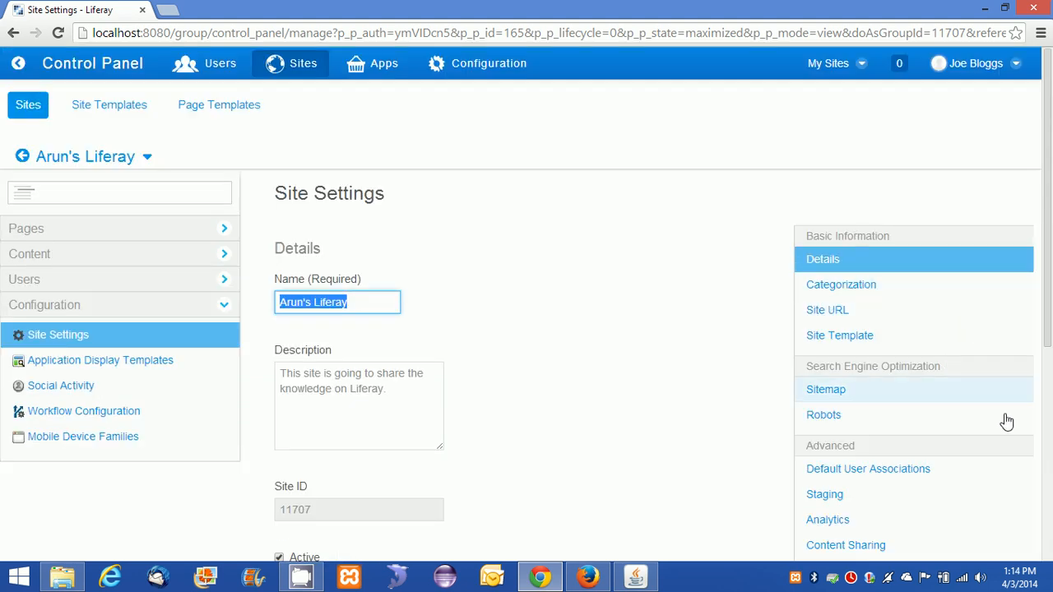
left_click(173, 231)
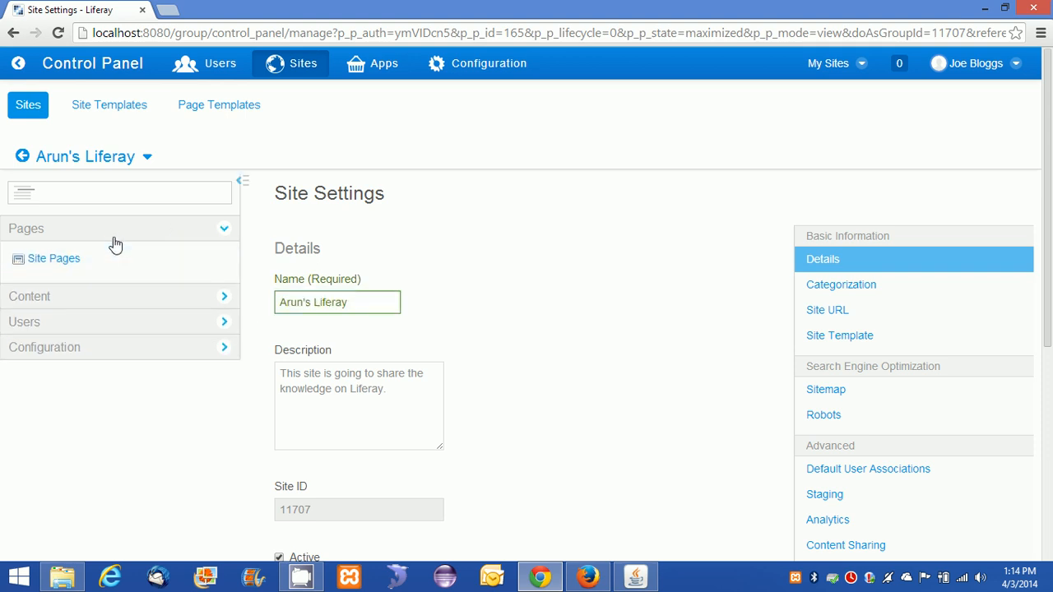
left_click(94, 299)
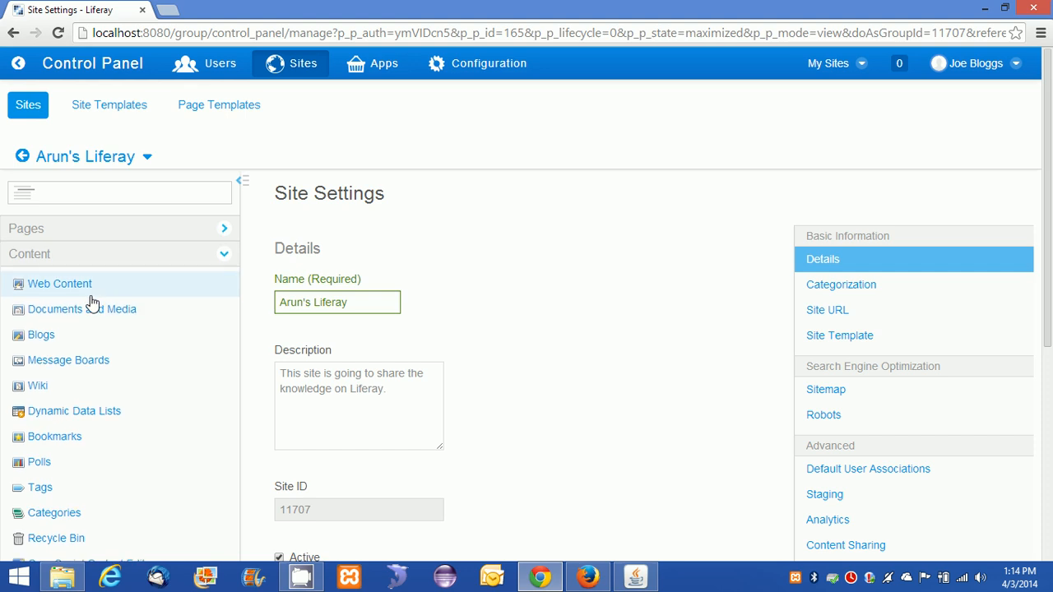
scroll(173, 342, "down", 2)
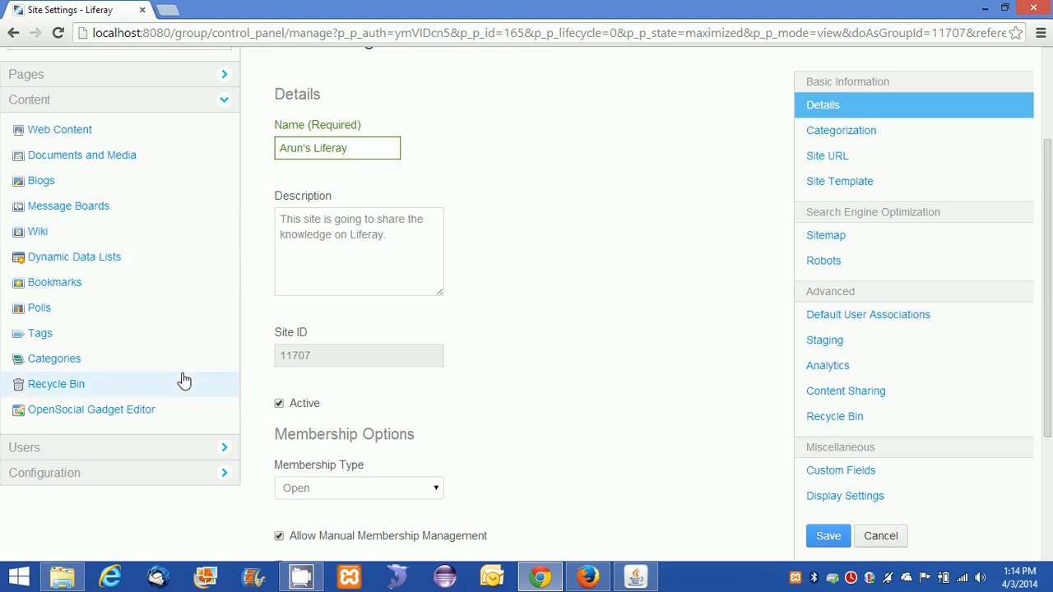
left_click(135, 448)
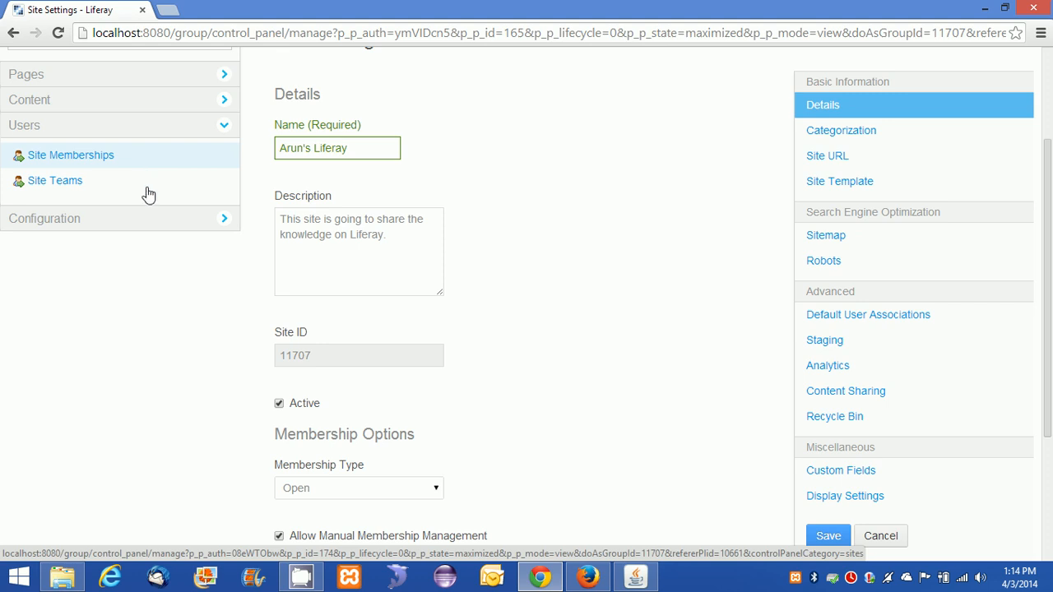
left_click(148, 220)
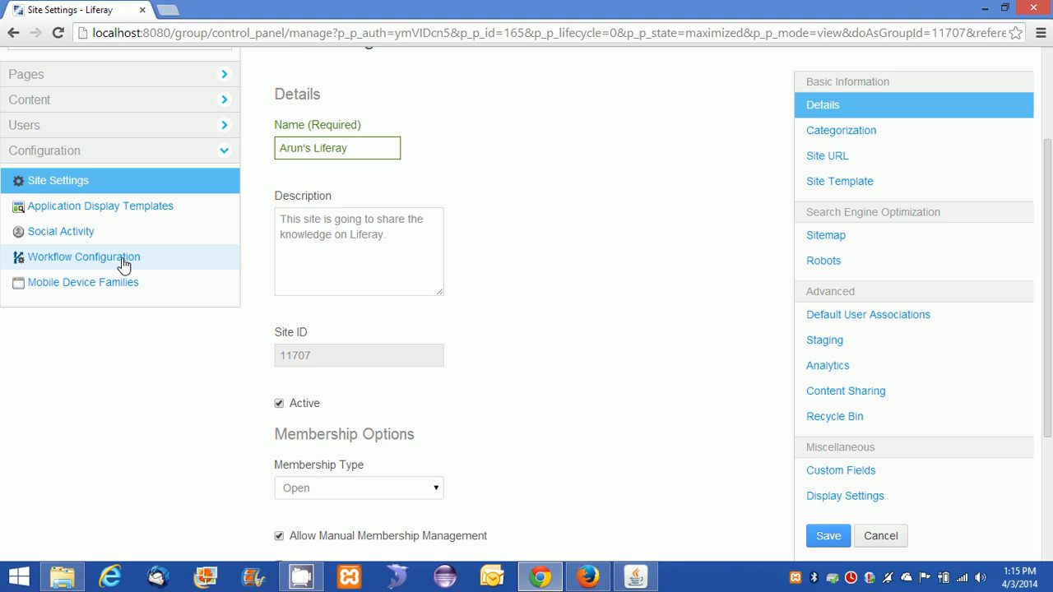
Expand the Public Pages and Private Pages sections to reveal their Site Template options.
scroll(587, 263, "down", 2)
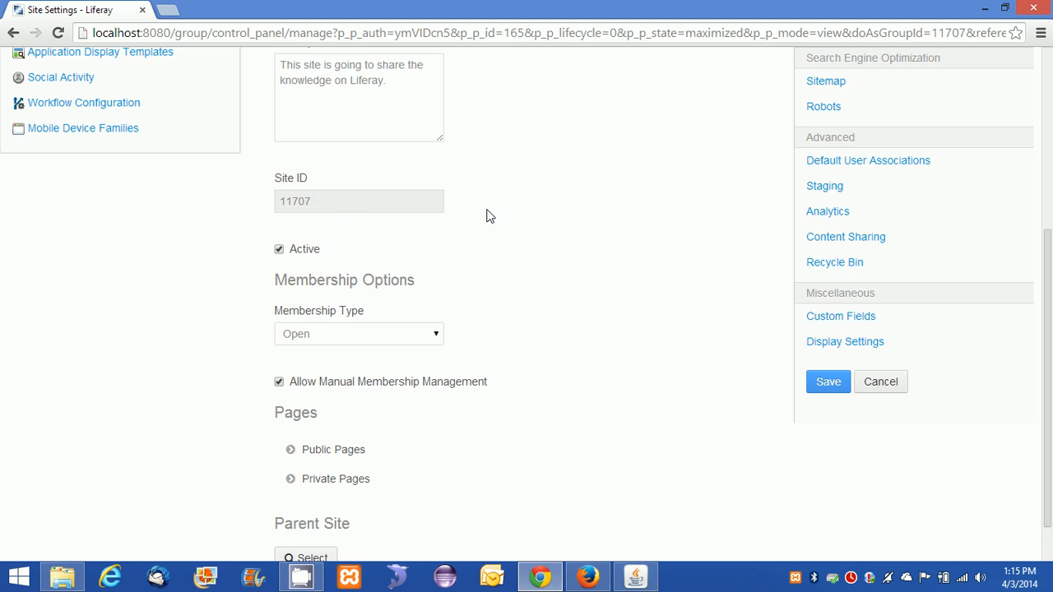
scroll(498, 228, "down", 1)
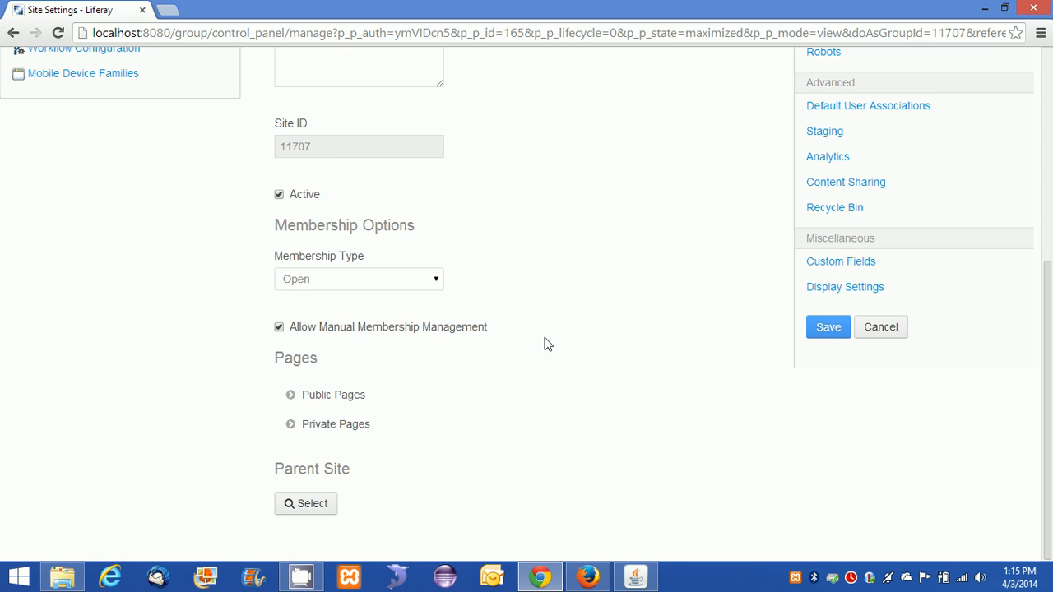
left_click(327, 399)
scroll(573, 420, "down", 1)
left_click(334, 425)
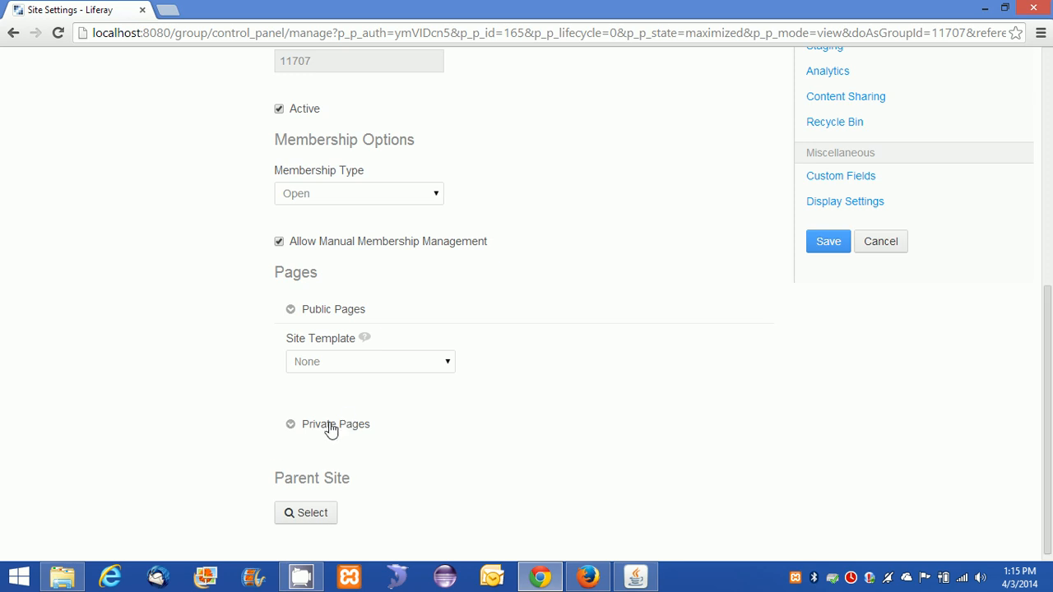
scroll(580, 391, "down", 1)
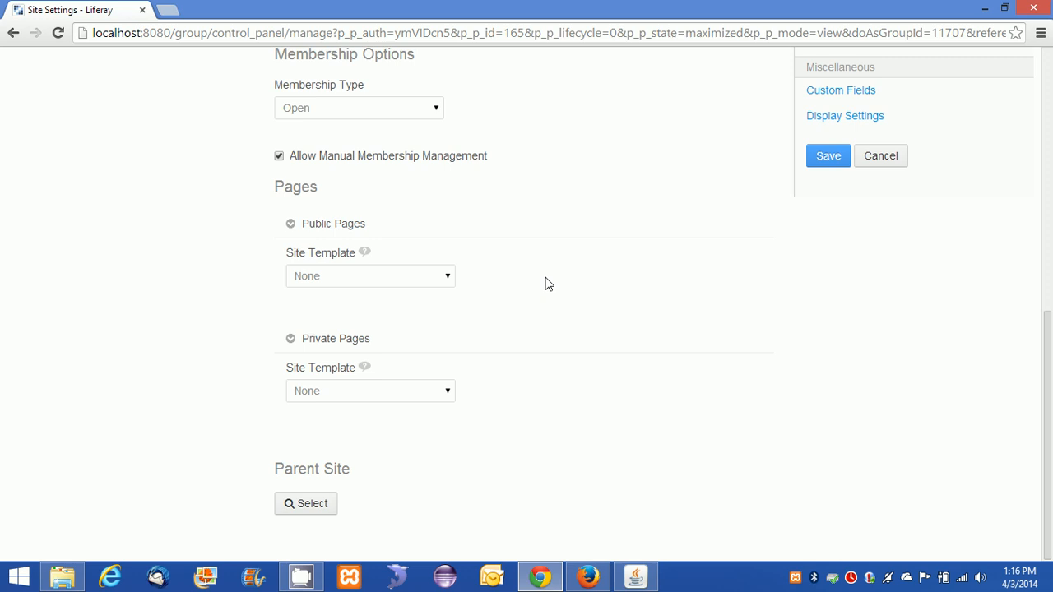
Choose Community Site as the template for both public and private pages.
left_click(415, 278)
left_click(381, 308)
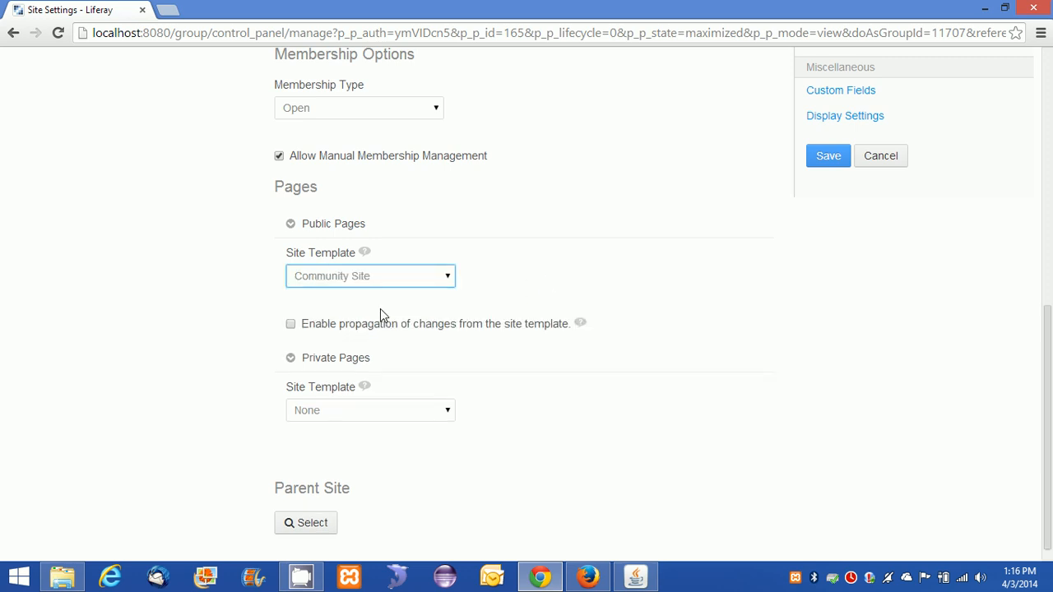
left_click(423, 411)
left_click(372, 445)
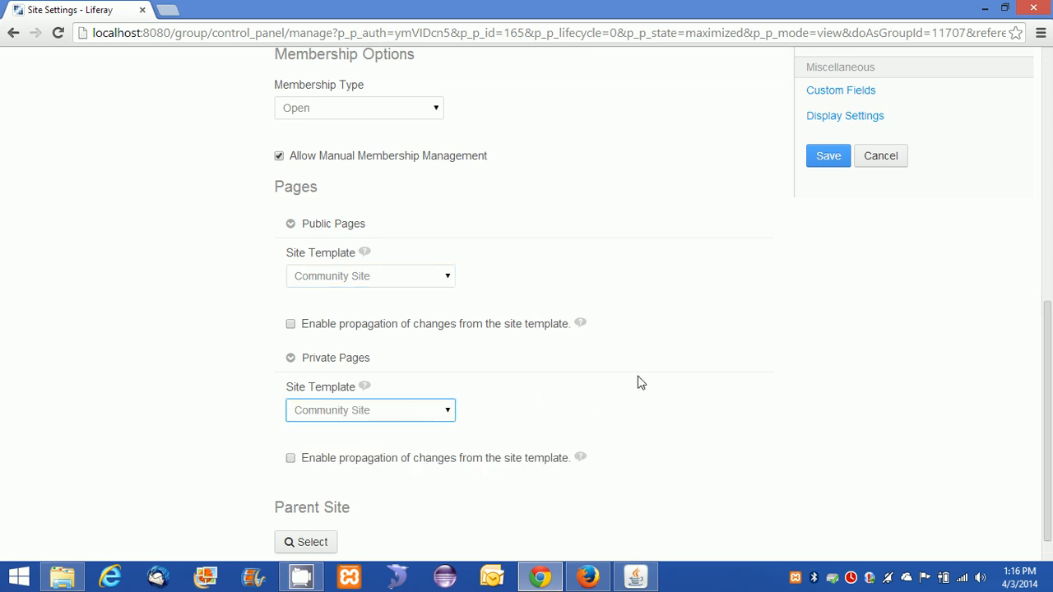
scroll(637, 383, "down", 1)
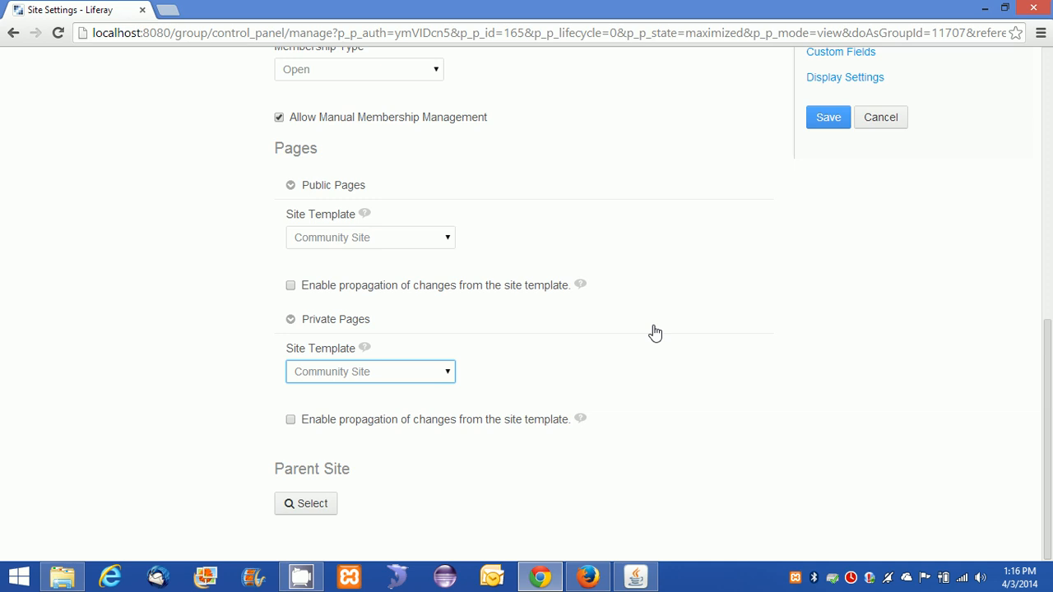
scroll(654, 332, "up", 5)
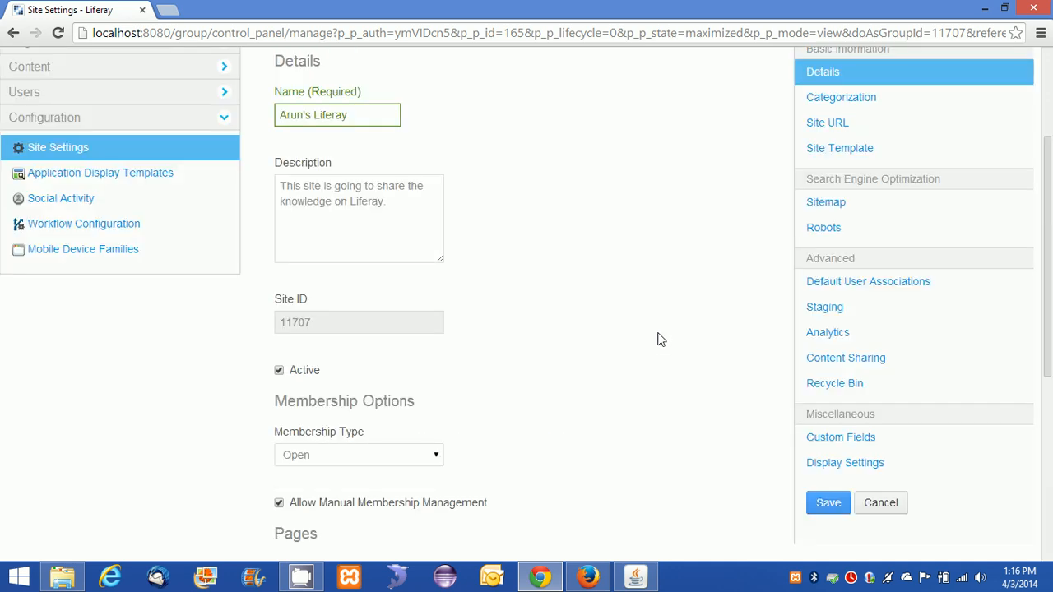
scroll(658, 339, "down", 5)
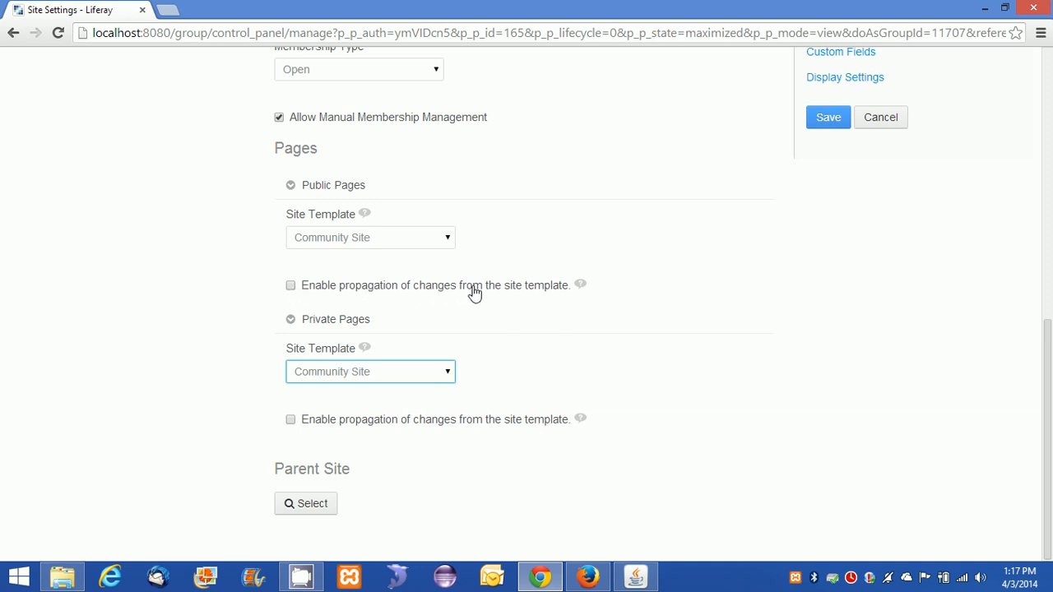
Enable change propagation for public and private pages and save the site settings.
left_click(391, 242)
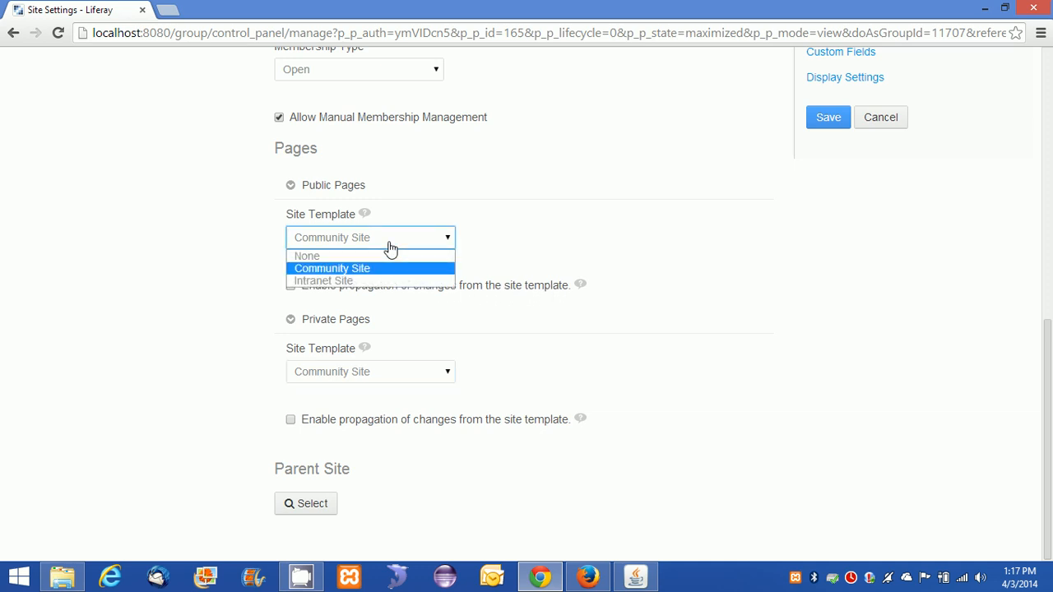
left_click(376, 270)
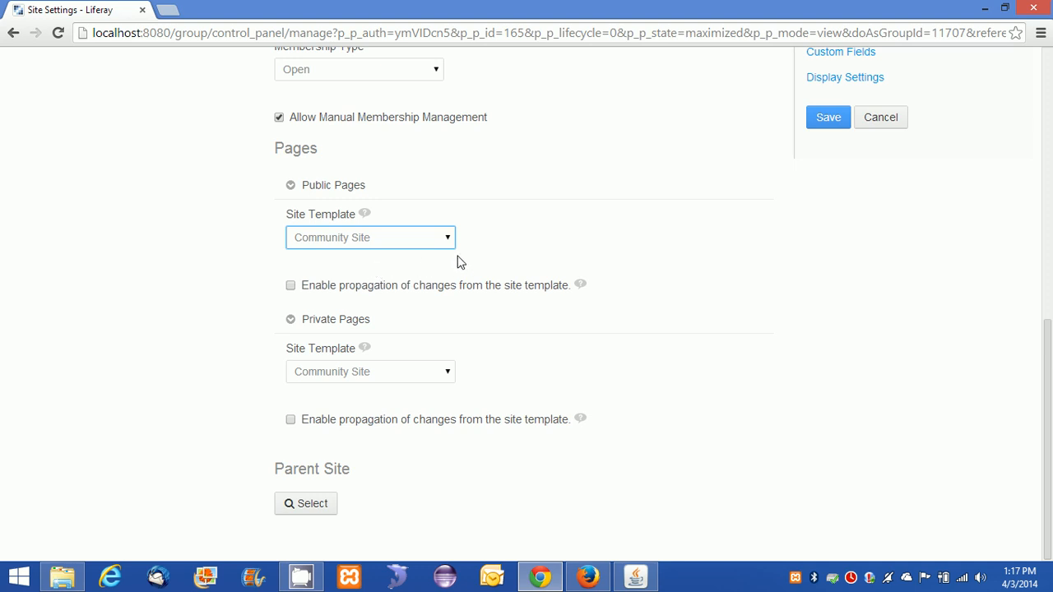
left_click(432, 237)
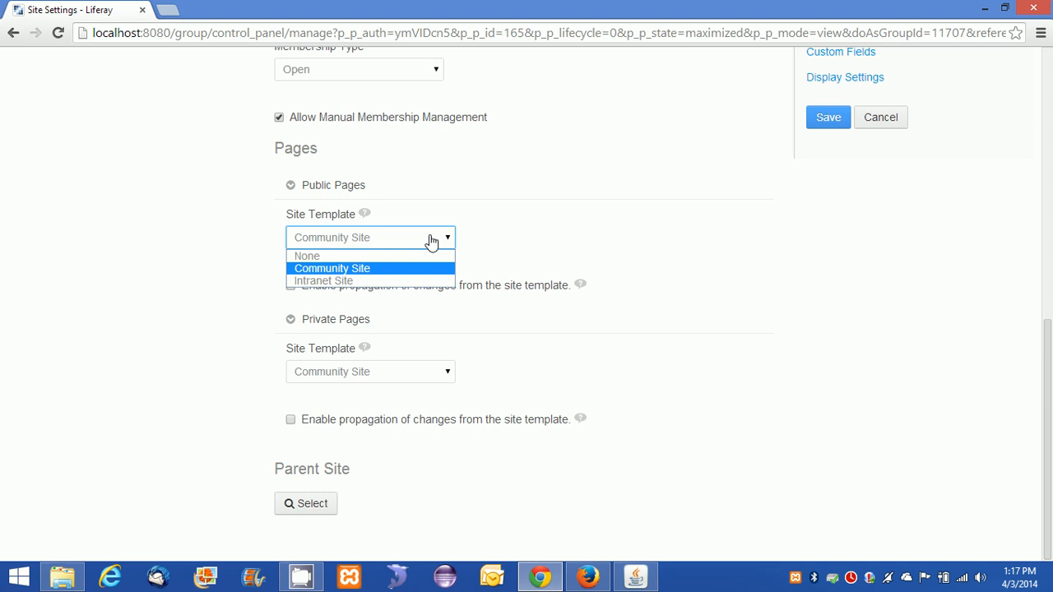
left_click(395, 269)
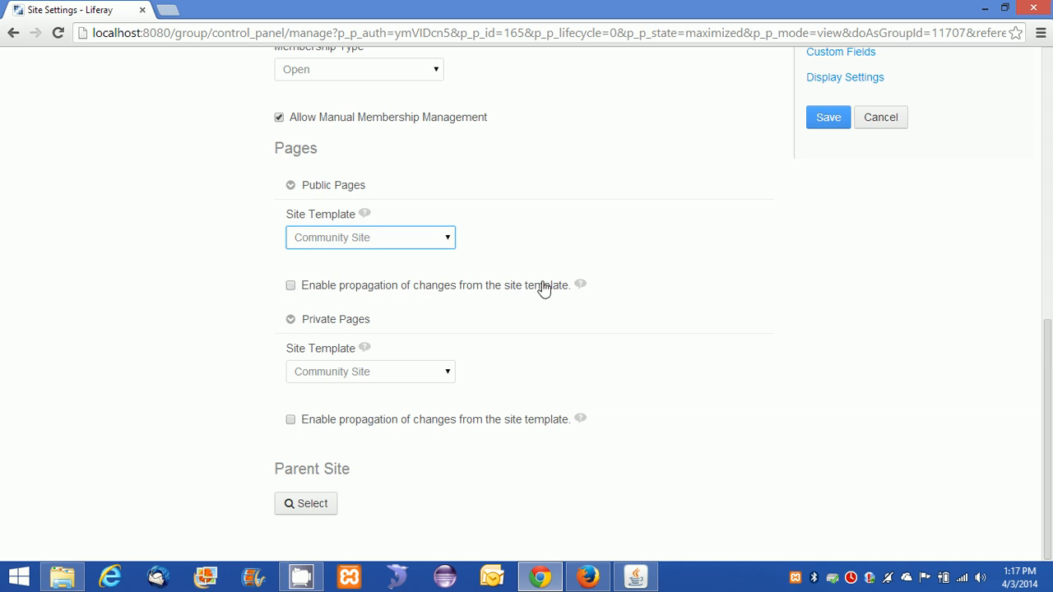
left_click(291, 285)
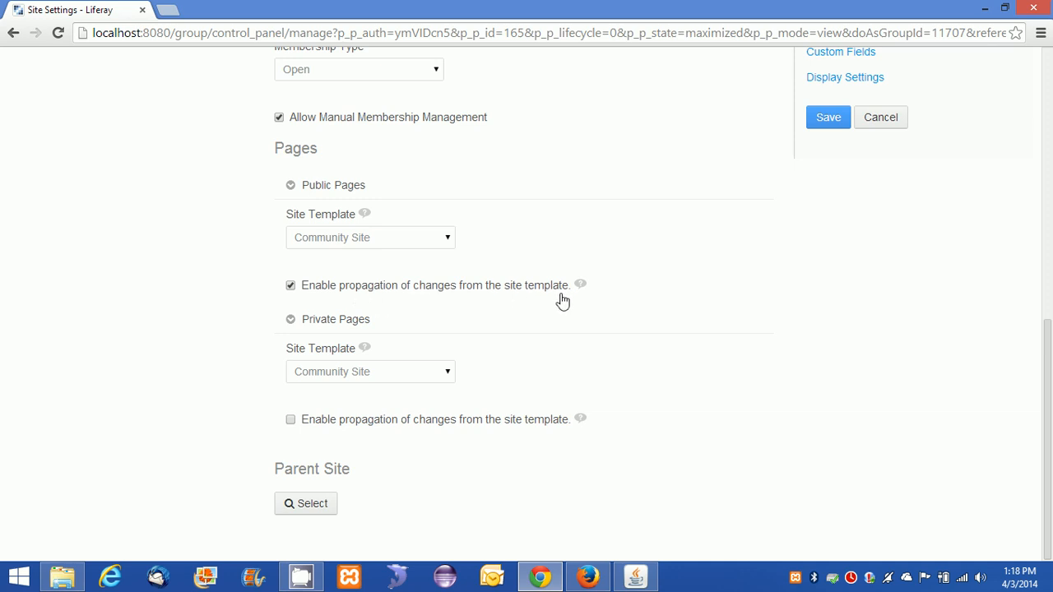
left_click(292, 421)
scroll(792, 496, "up", 6)
scroll(751, 464, "down", 4)
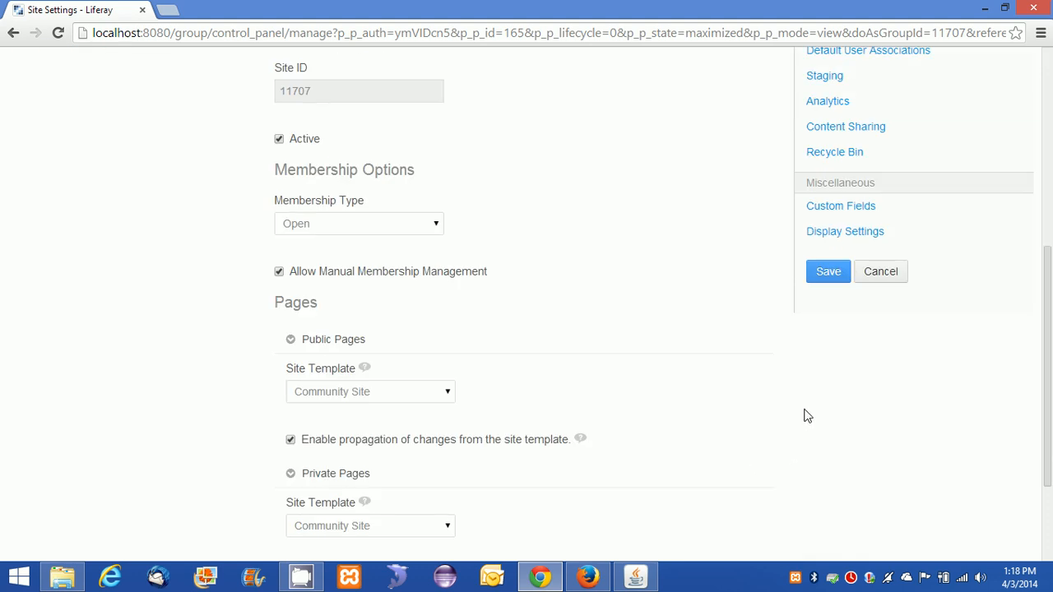
left_click(827, 272)
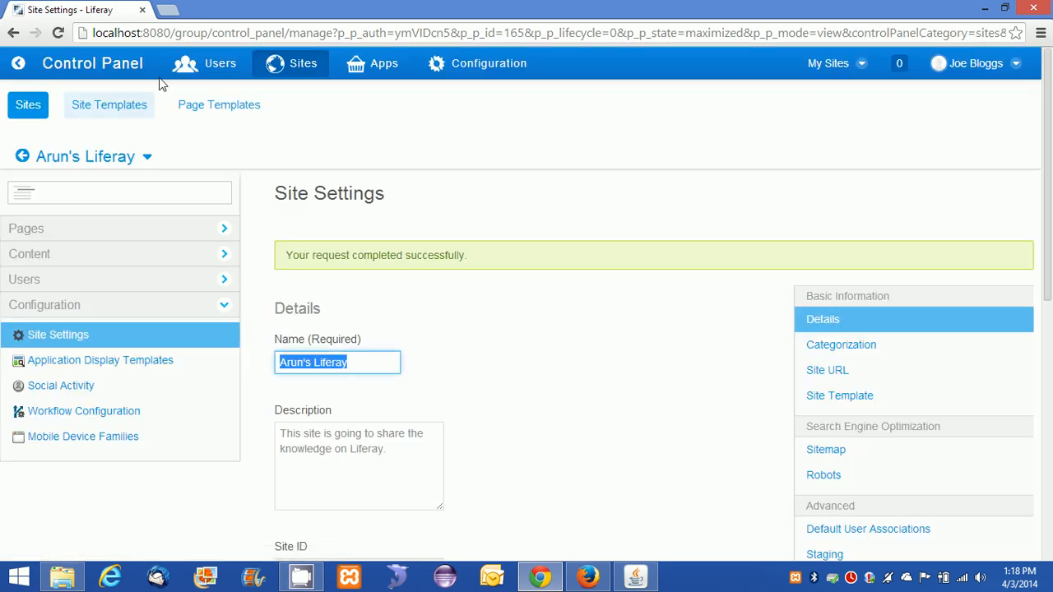
Open Arun's Liferay's pages and view its public Home and Wiki pages.
left_click(26, 113)
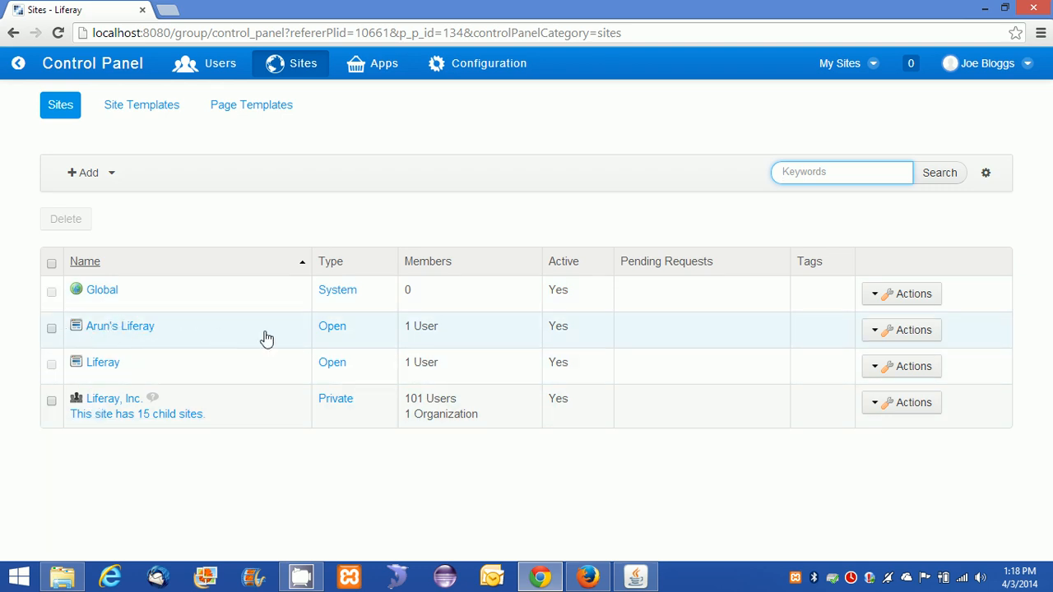
left_click(110, 330)
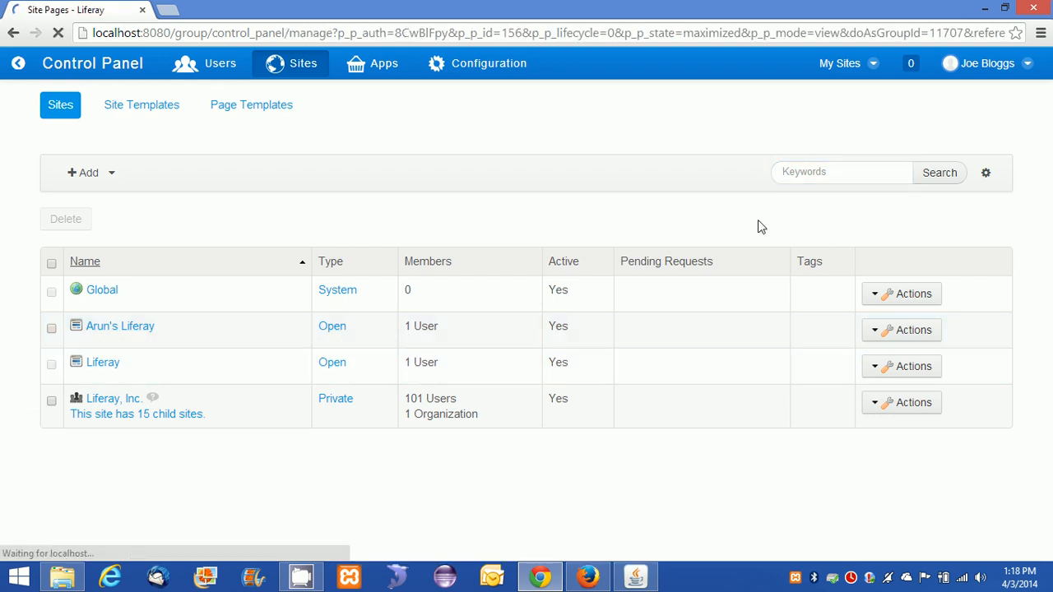
scroll(713, 334, "down", 3)
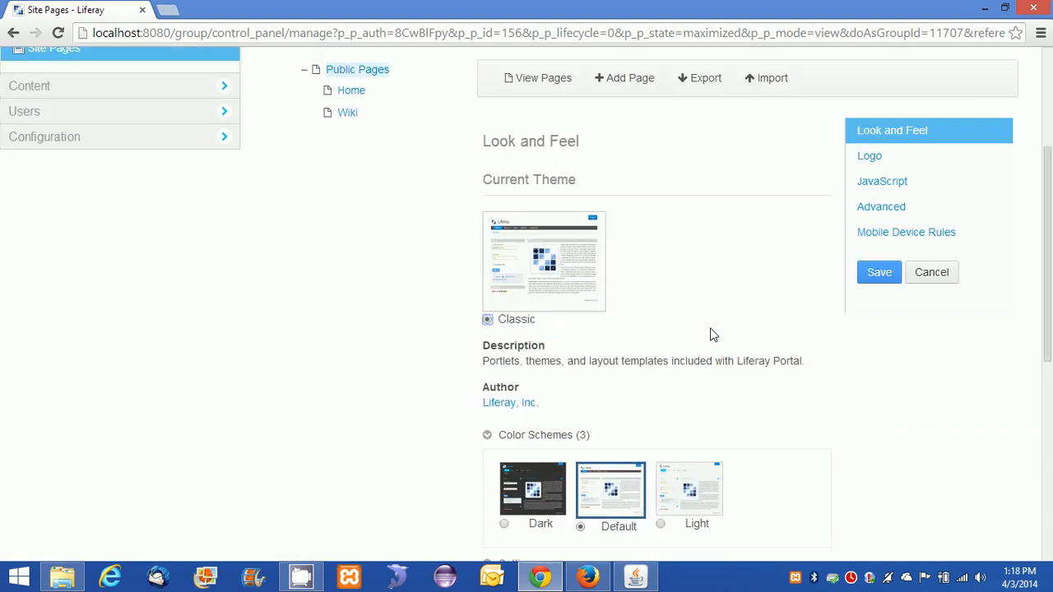
scroll(352, 205, "up", 3)
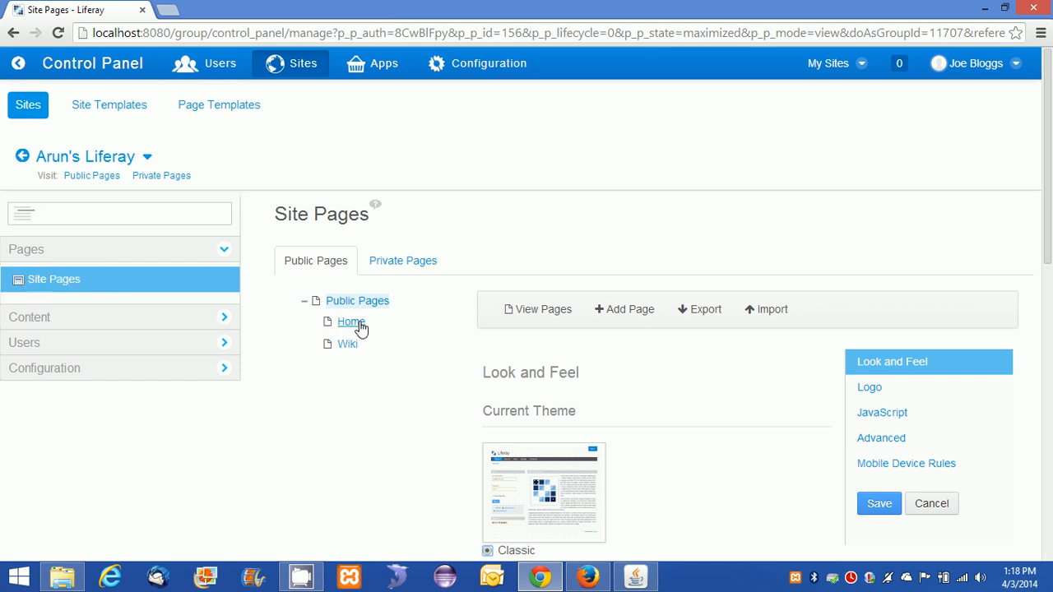
left_click(347, 346)
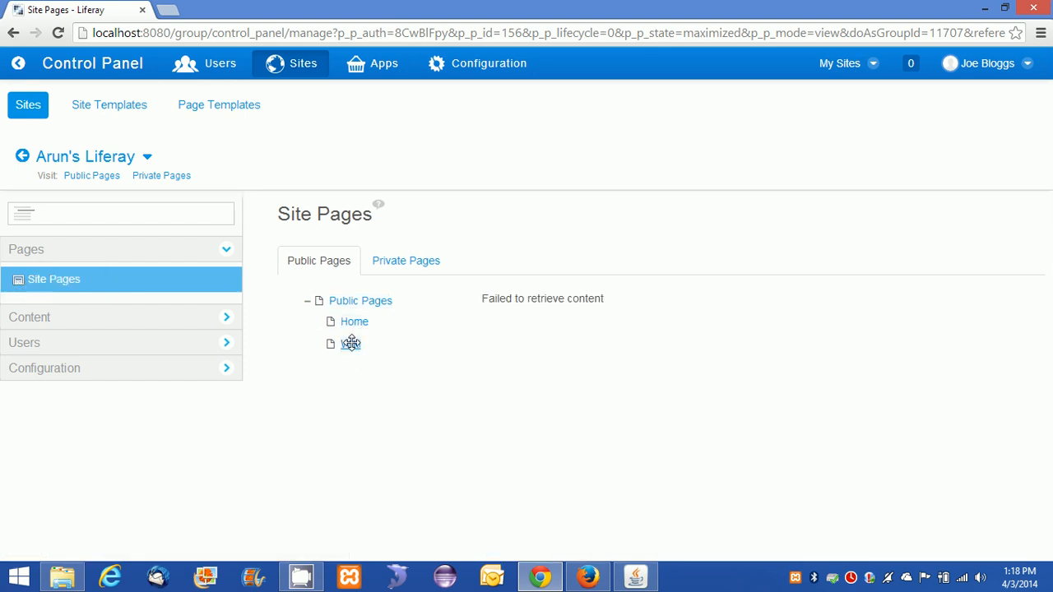
left_click(353, 319)
left_click(352, 343)
left_click(356, 324)
Check the private Wiki page, then cancel back to the Sites list.
left_click(385, 270)
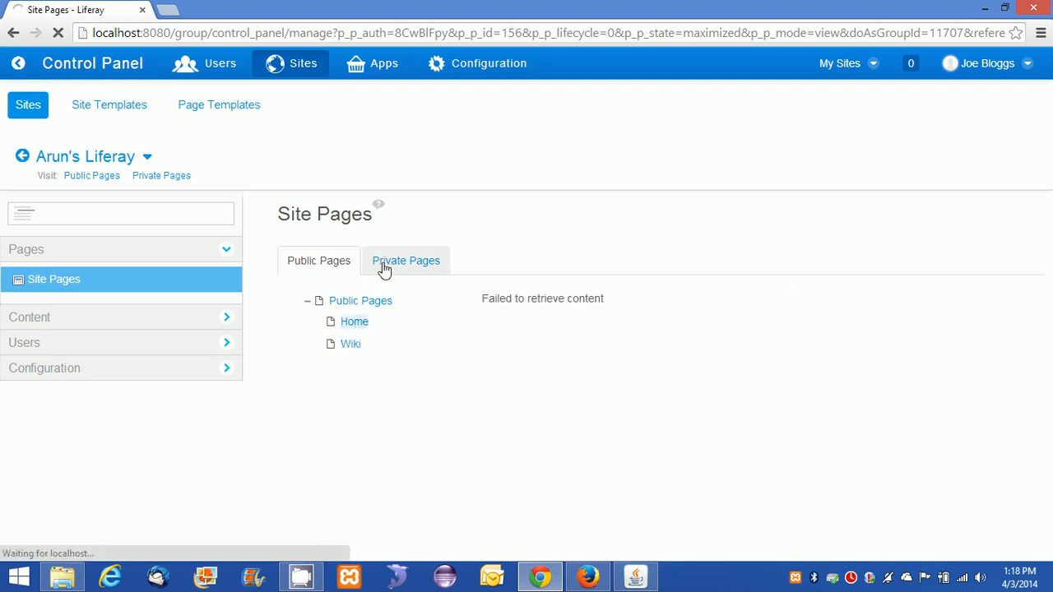
scroll(442, 346, "down", 1)
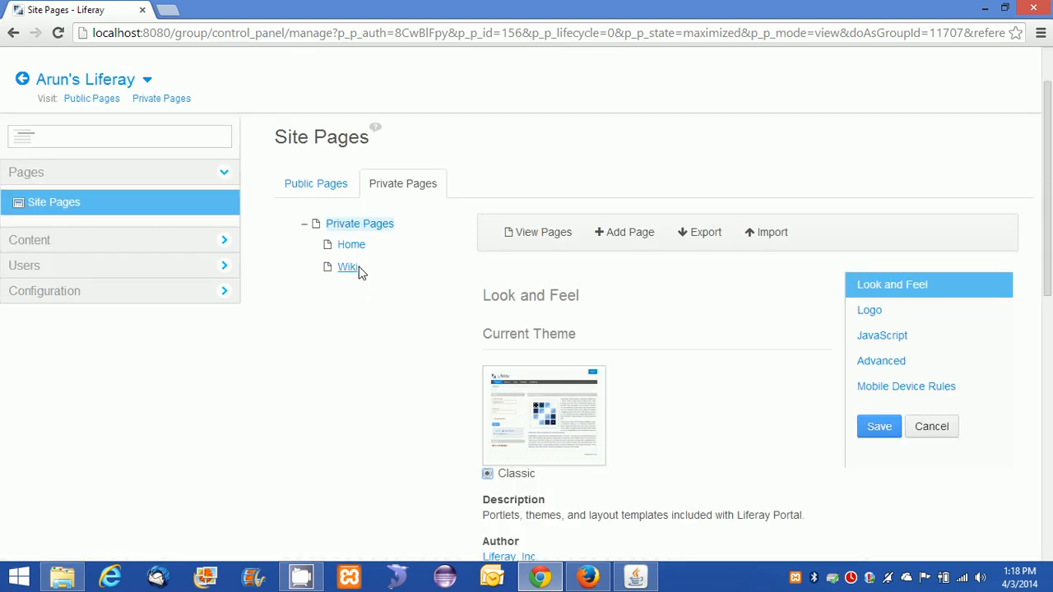
left_click(348, 270)
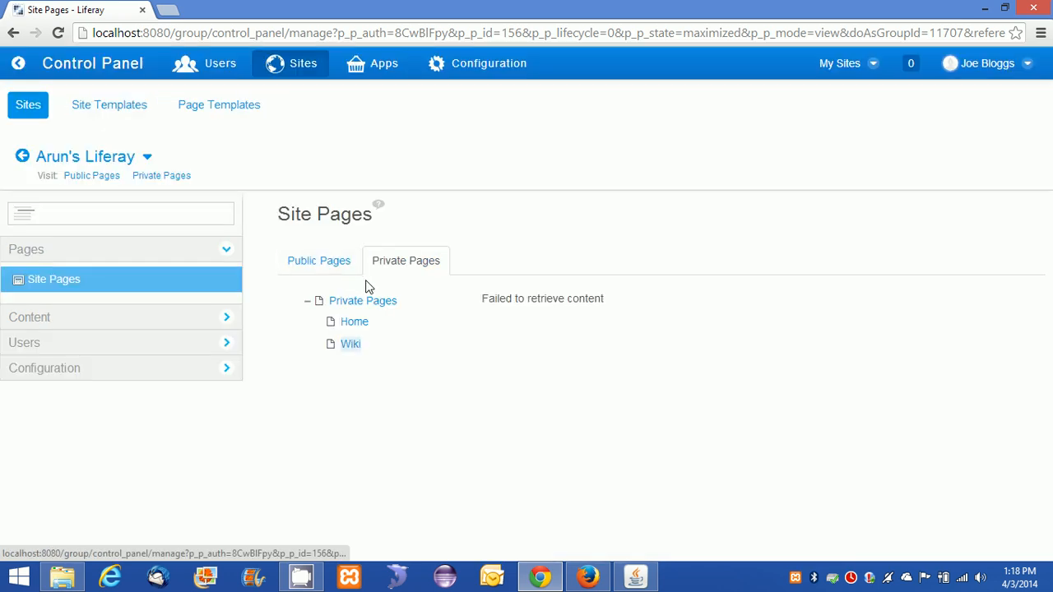
left_click(339, 270)
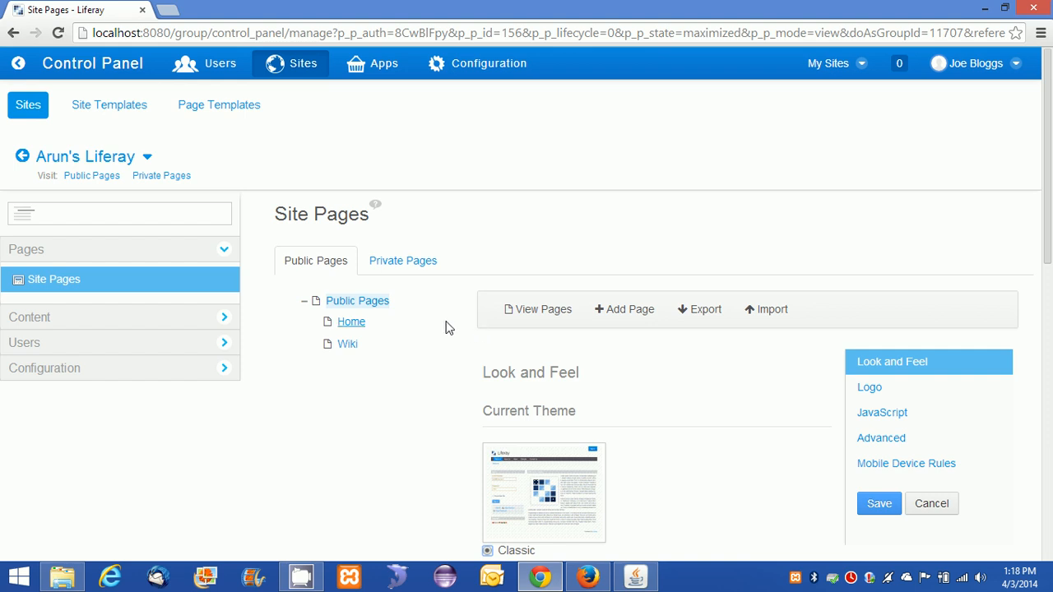
scroll(421, 336, "down", 1)
scroll(421, 335, "down", 3)
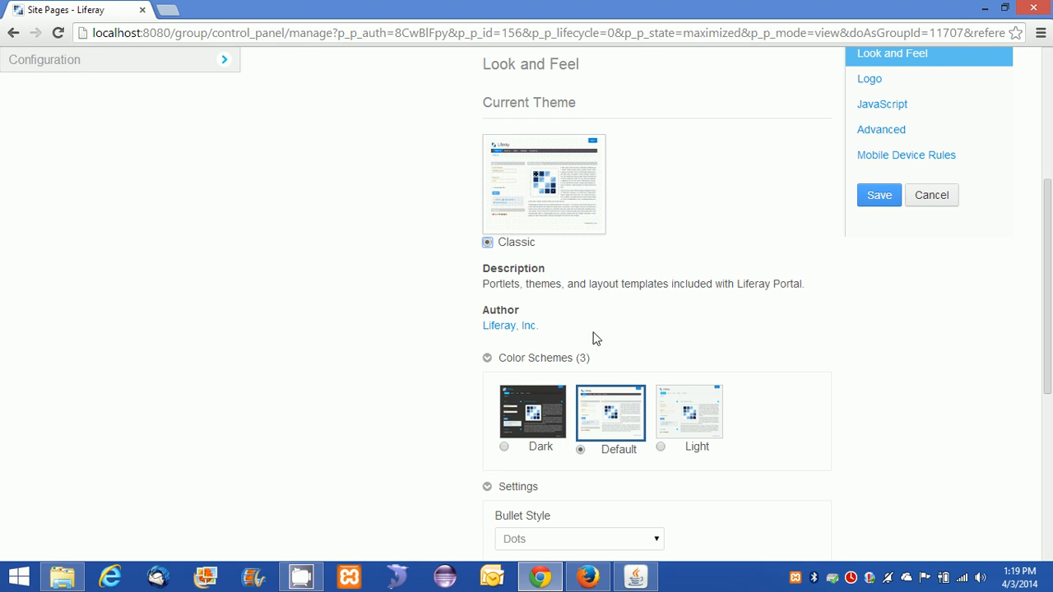
scroll(592, 338, "down", 3)
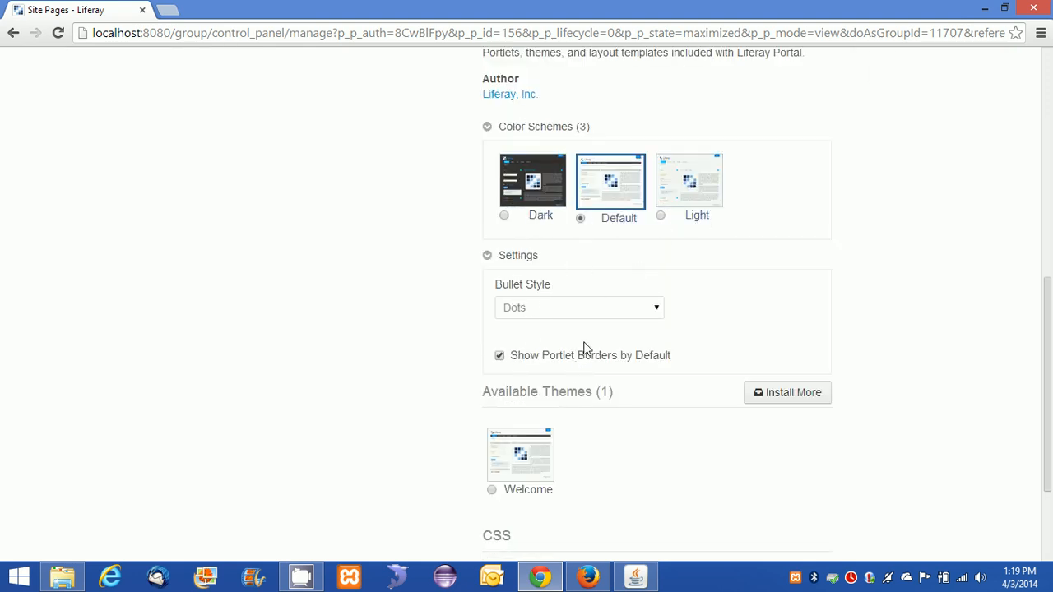
scroll(583, 348, "down", 1)
scroll(545, 352, "down", 1)
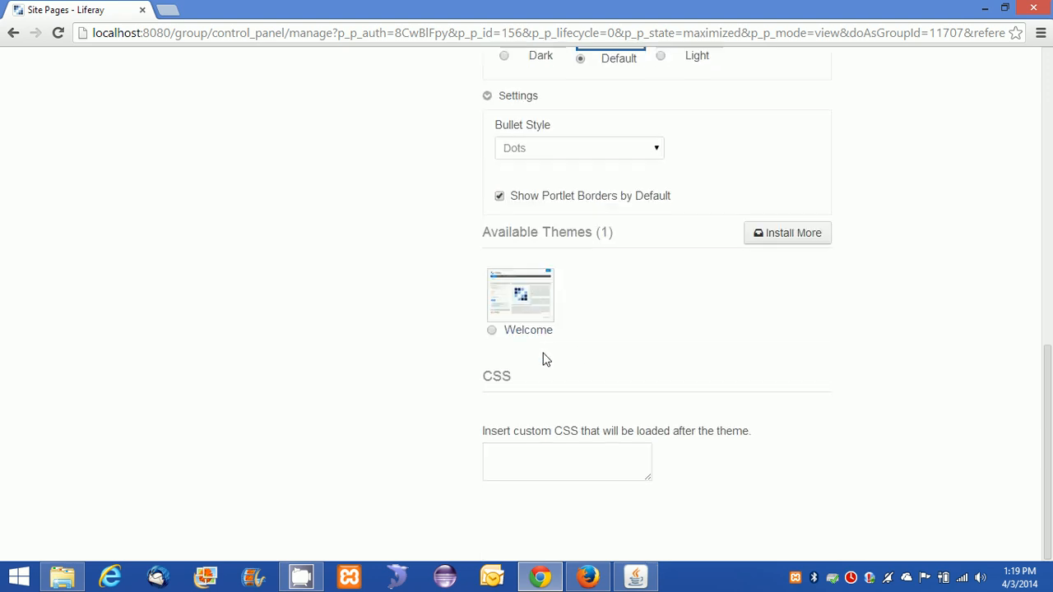
scroll(641, 366, "up", 8)
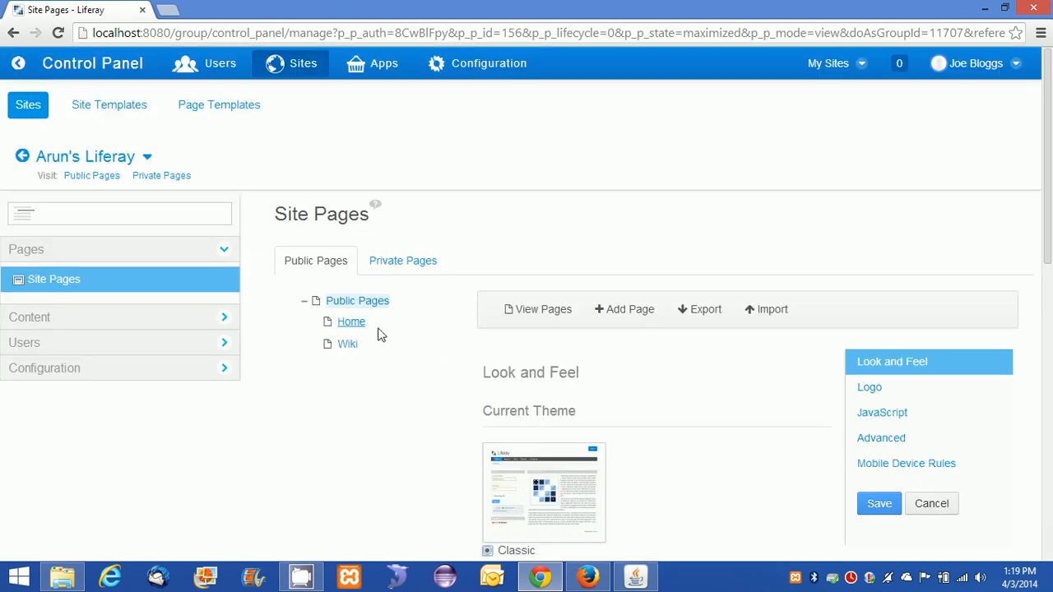
left_click(942, 510)
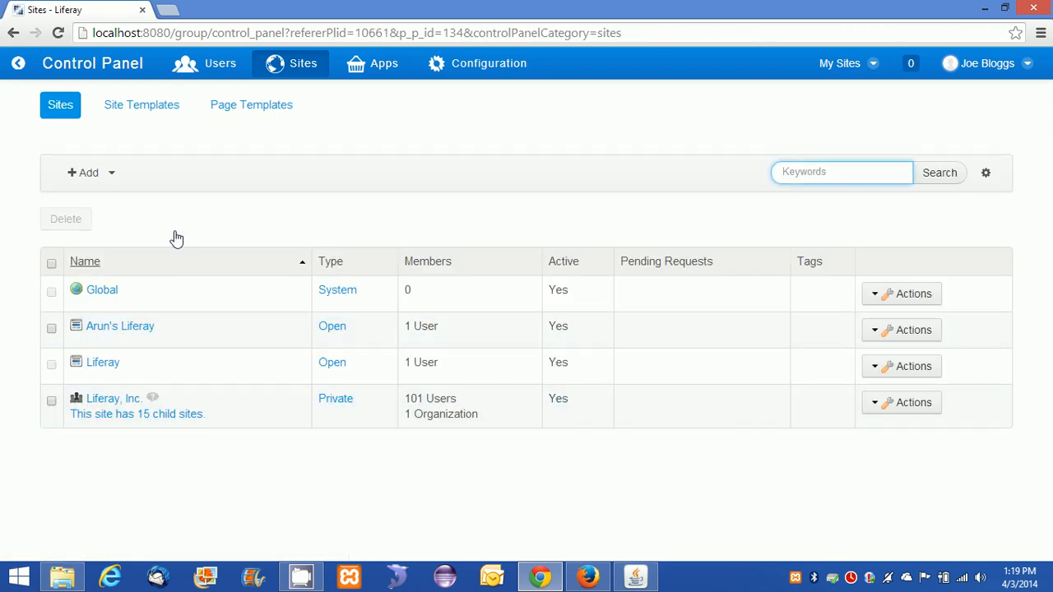
Open Arun's Liferay's public pages, and its private pages in a new tab.
left_click(872, 335)
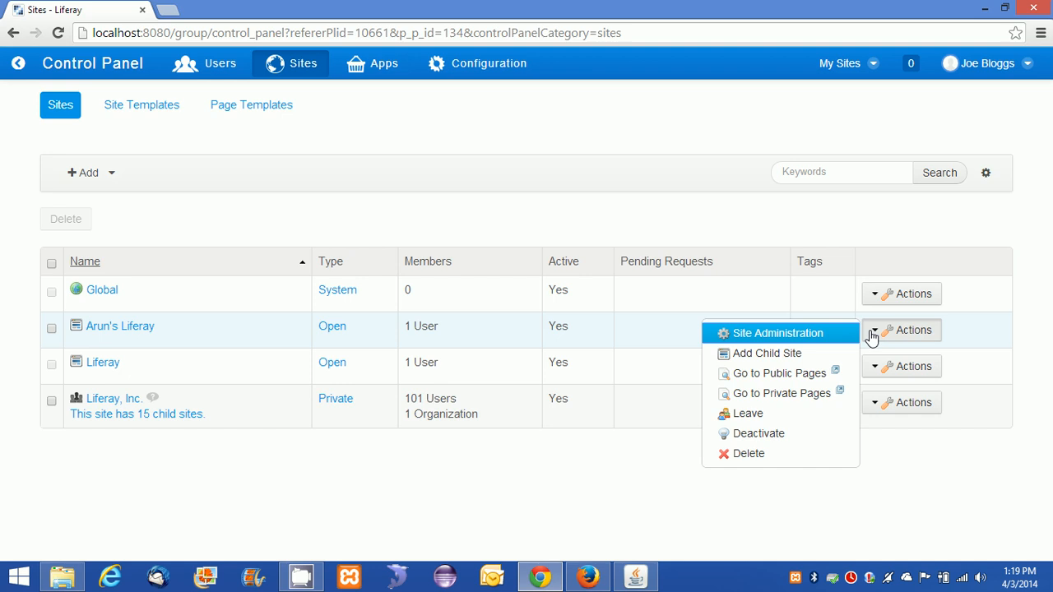
left_click(802, 378)
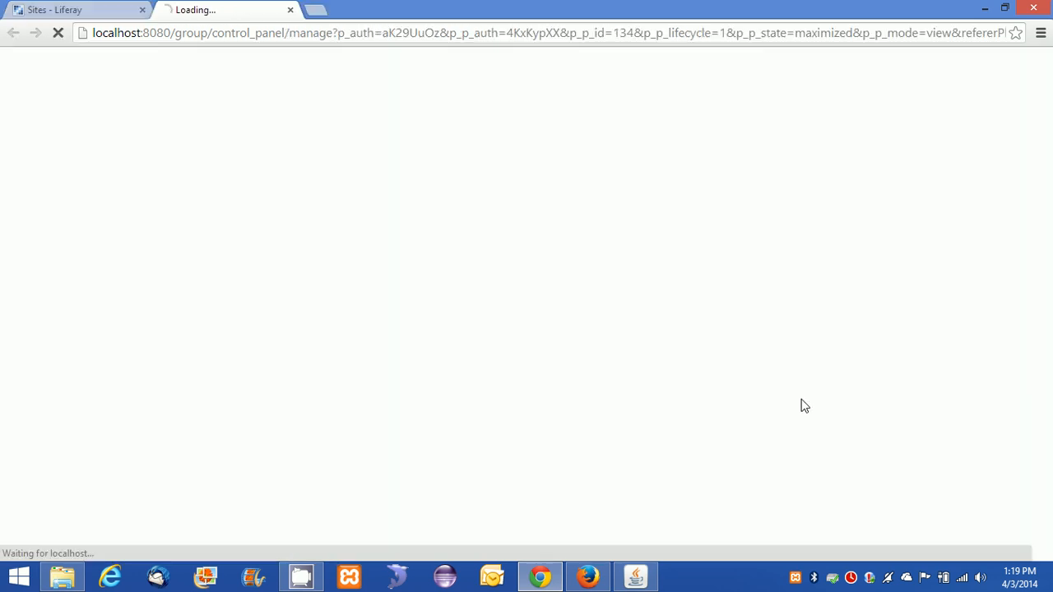
left_click(37, 11)
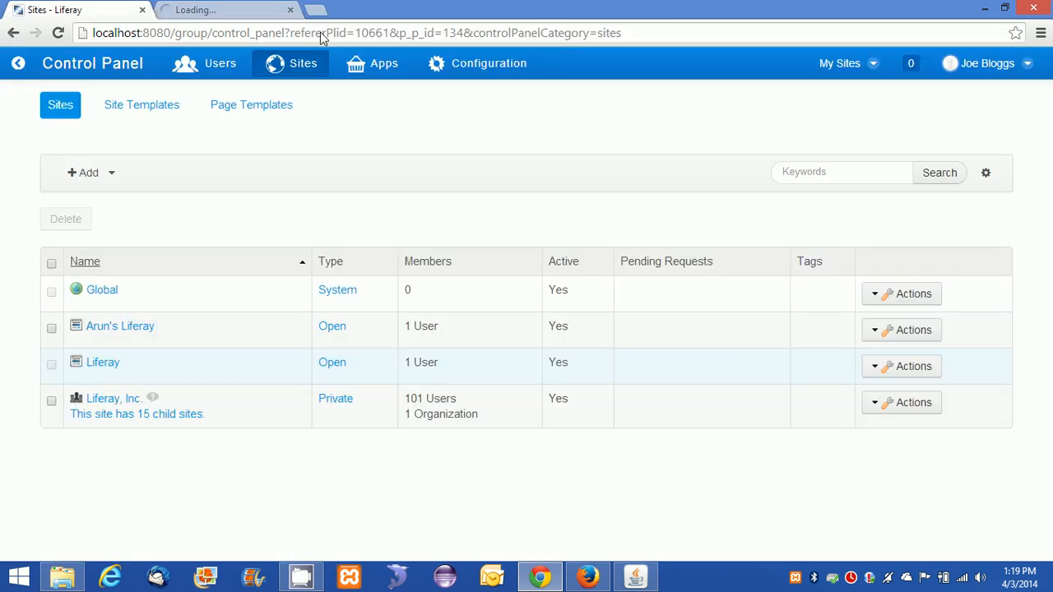
left_click(900, 330)
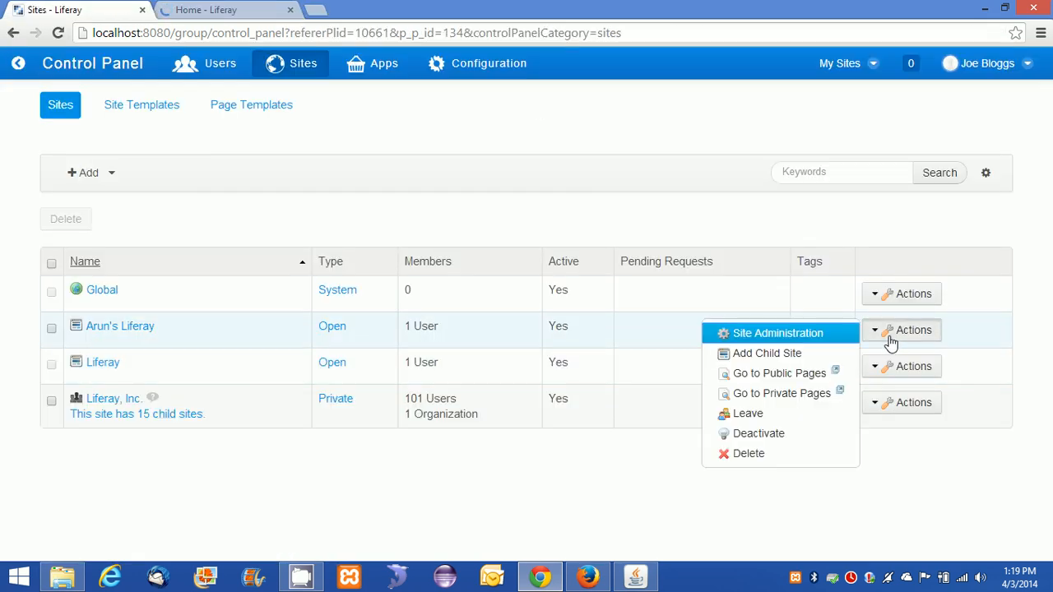
left_click(781, 393)
left_click(352, 10)
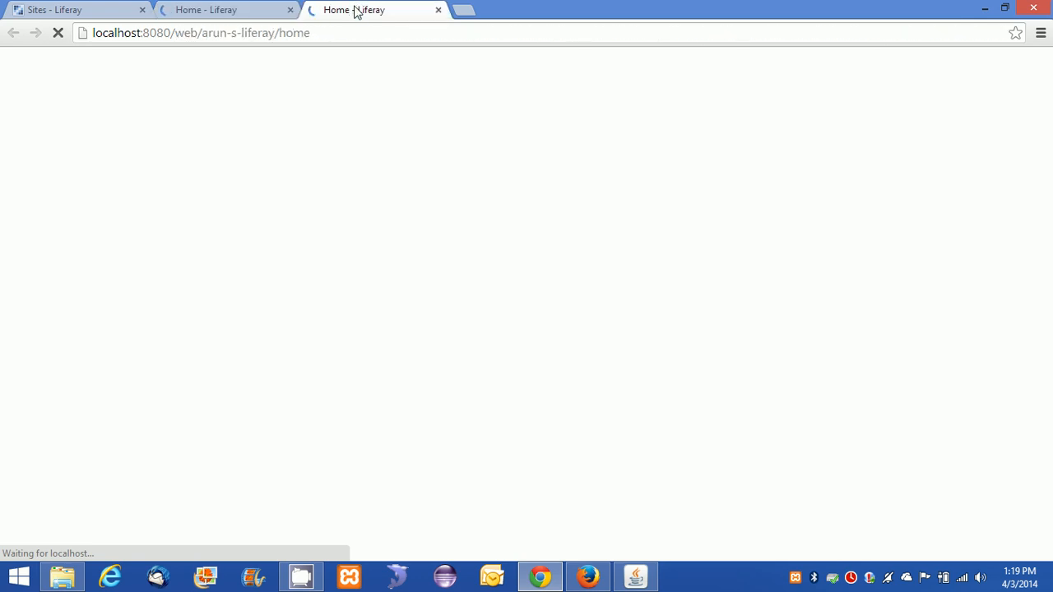
left_click(239, 10)
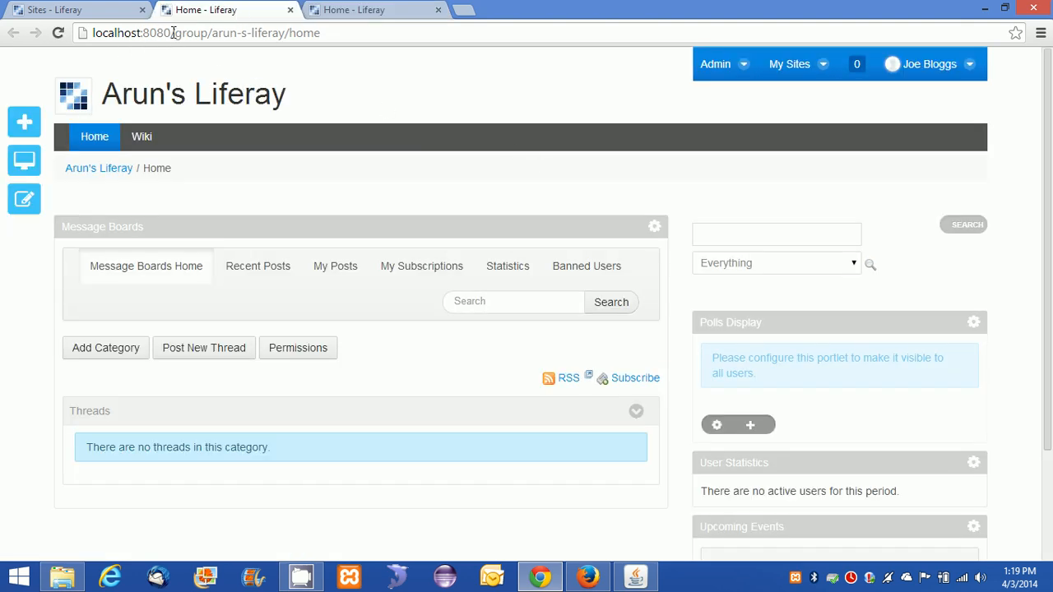
Compare the private /group address with the public /web address.
left_click_drag(92, 32, 336, 32)
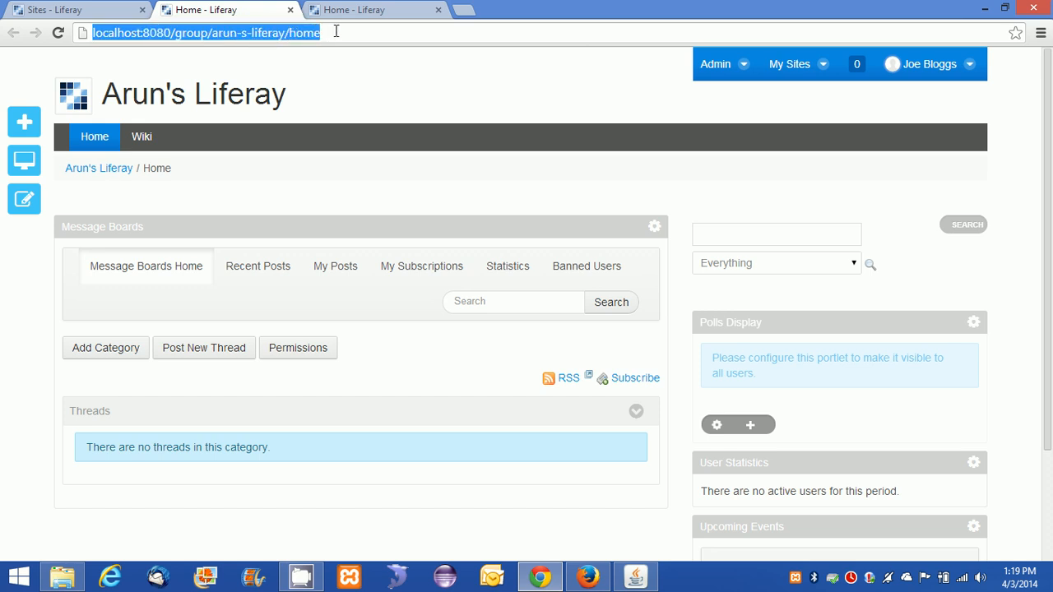
double_click(186, 34)
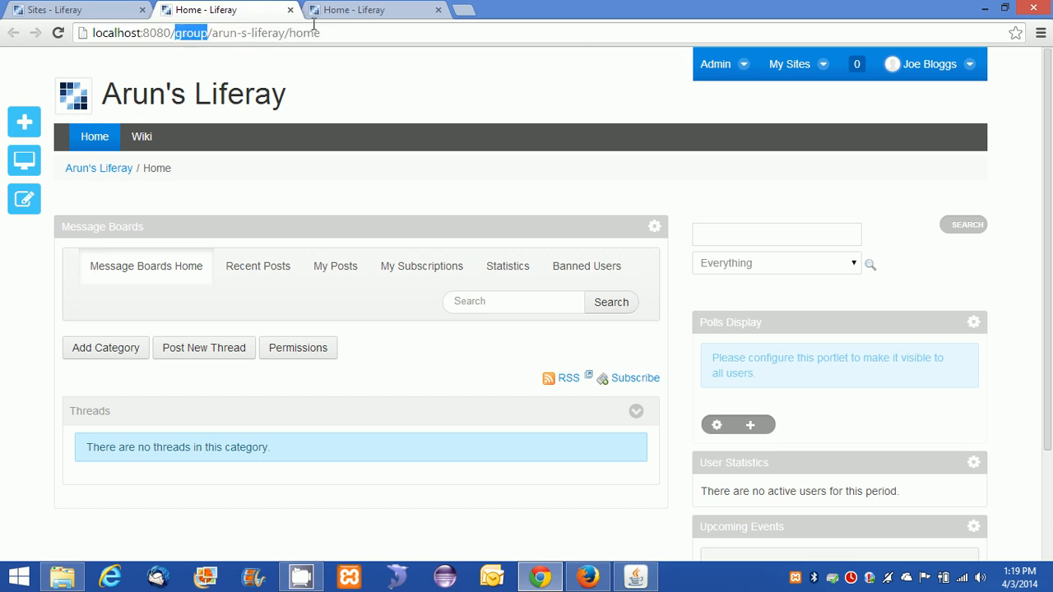
left_click(338, 10)
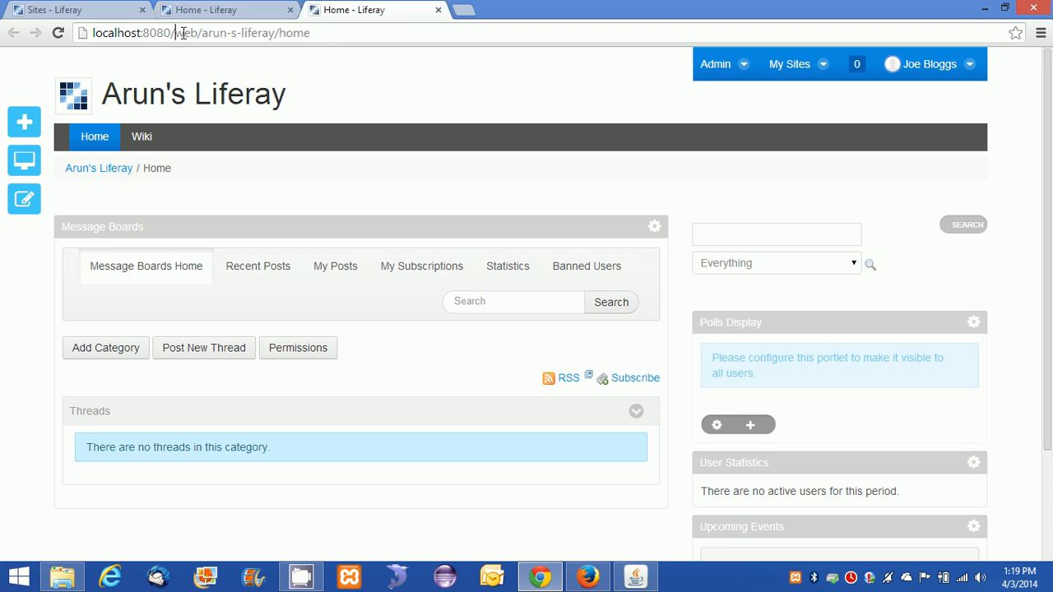
double_click(182, 33)
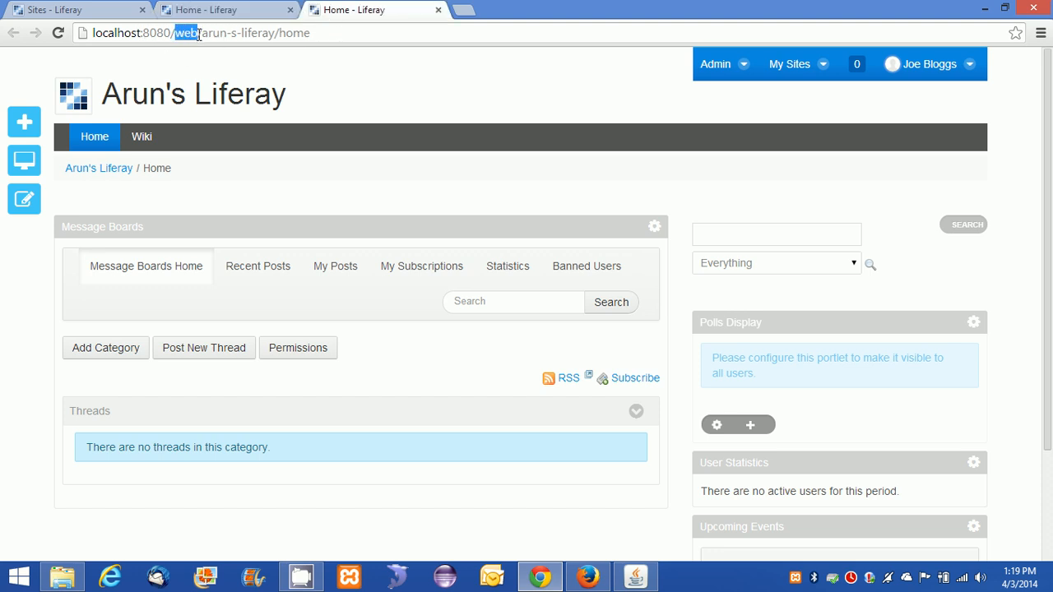
left_click(235, 13)
left_click(351, 10)
Select the full public /web/arun-s-liferay/home address for copying.
left_click(240, 11)
scroll(477, 217, "down", 2)
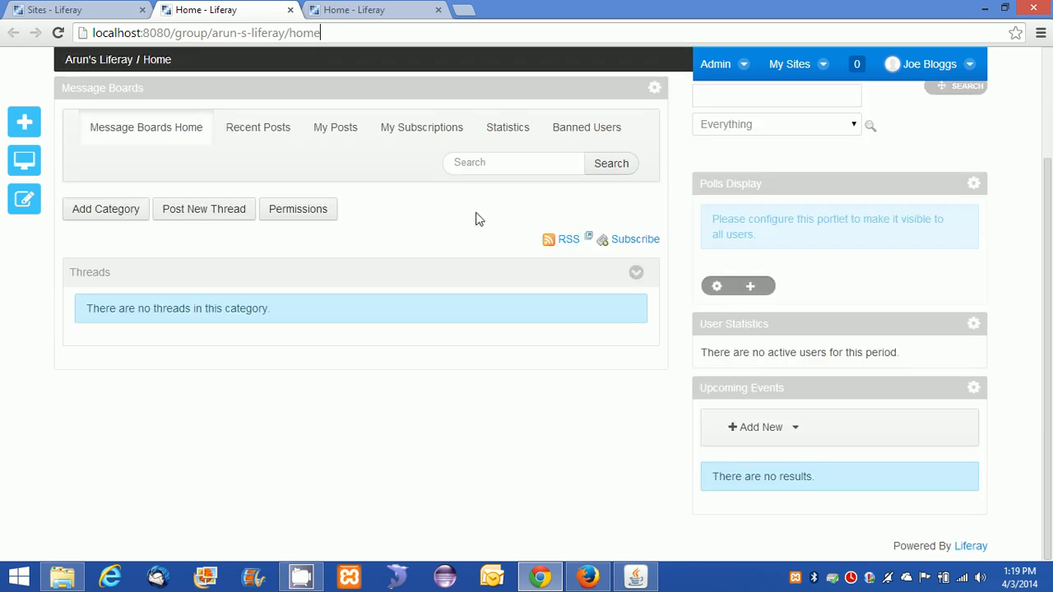
scroll(477, 221, "up", 2)
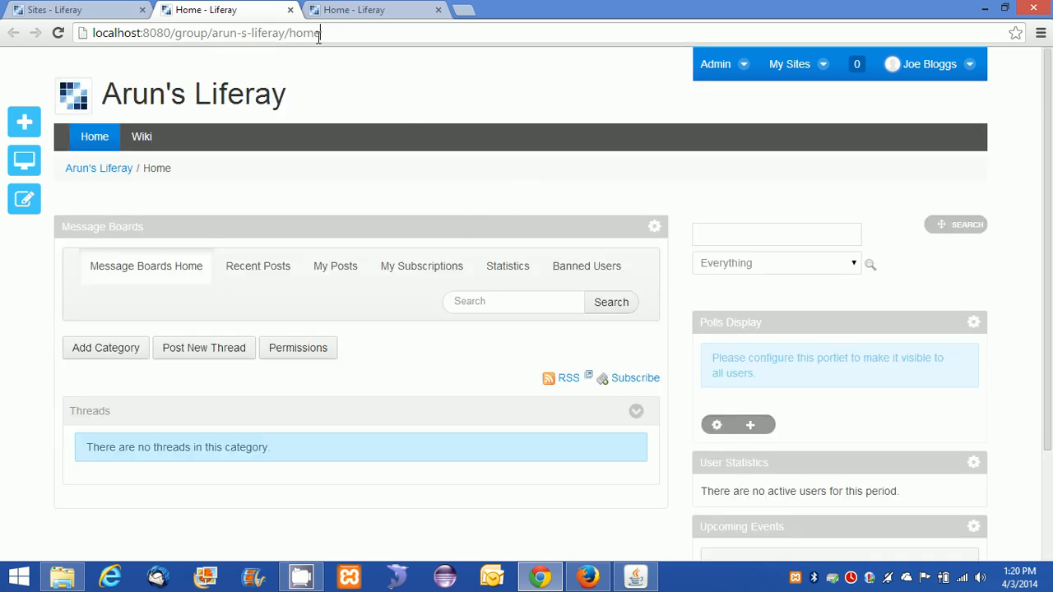
left_click(366, 12)
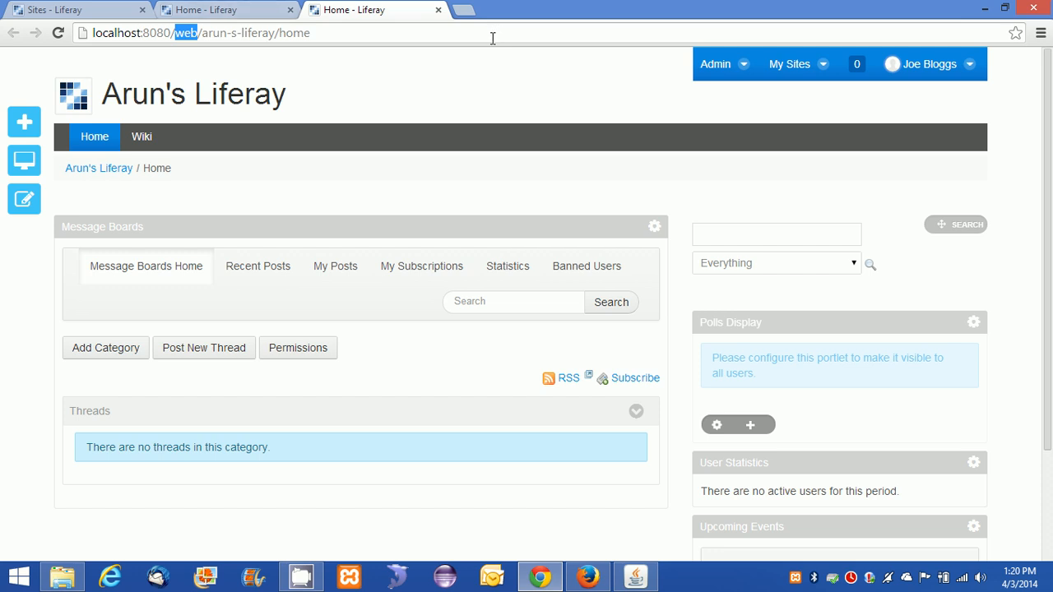
left_click(317, 33)
key("ctrl+shift+Left")
triple_click(375, 38)
key("ctrl+c")
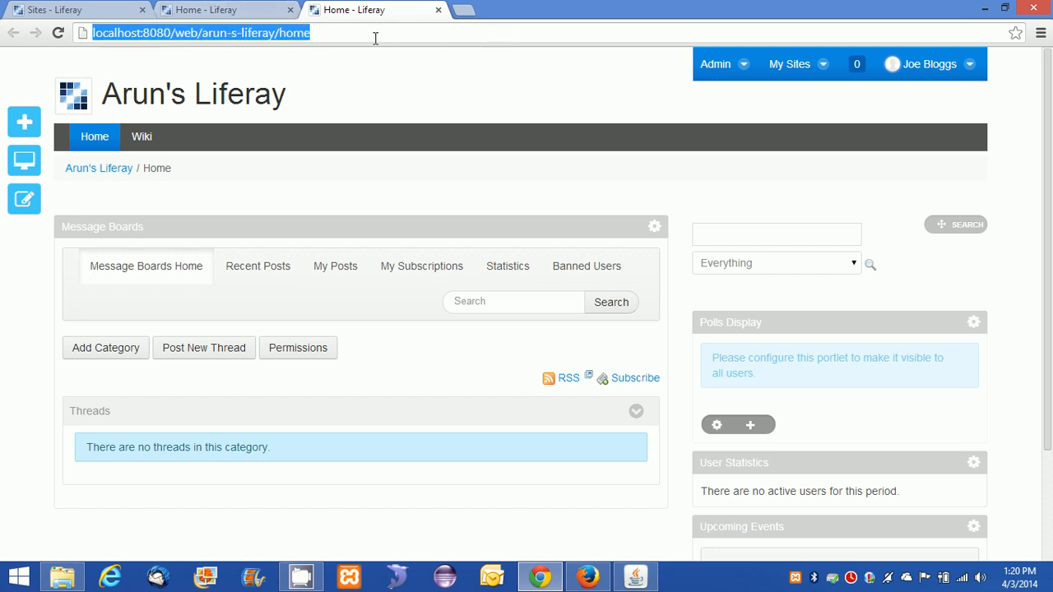
Load the copied public /web address in Firefox as a guest.
left_click(588, 575)
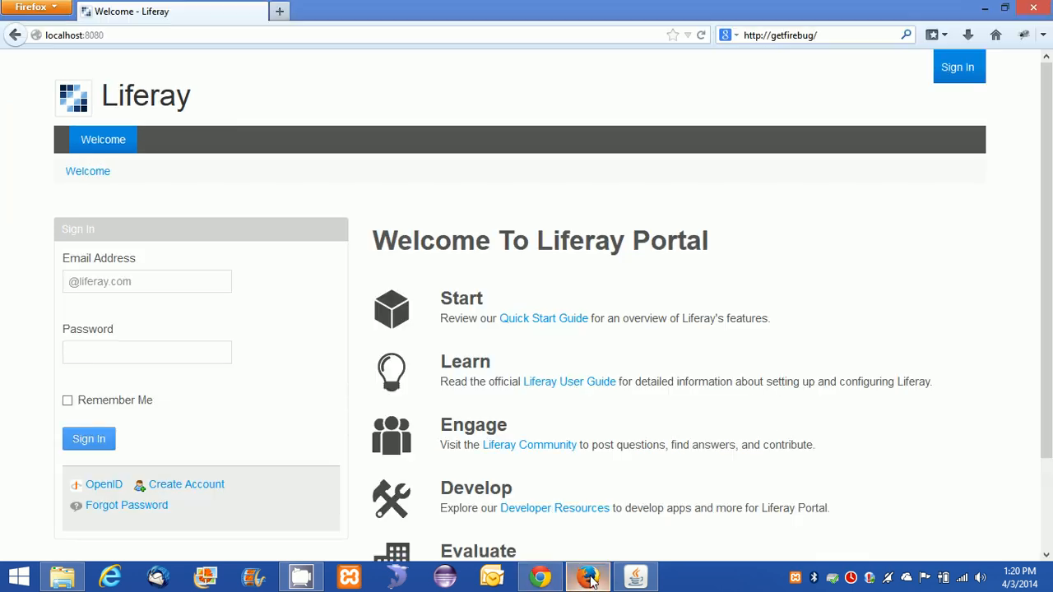
left_click(208, 35)
key("ctrl+a")
key("ctrl+v")
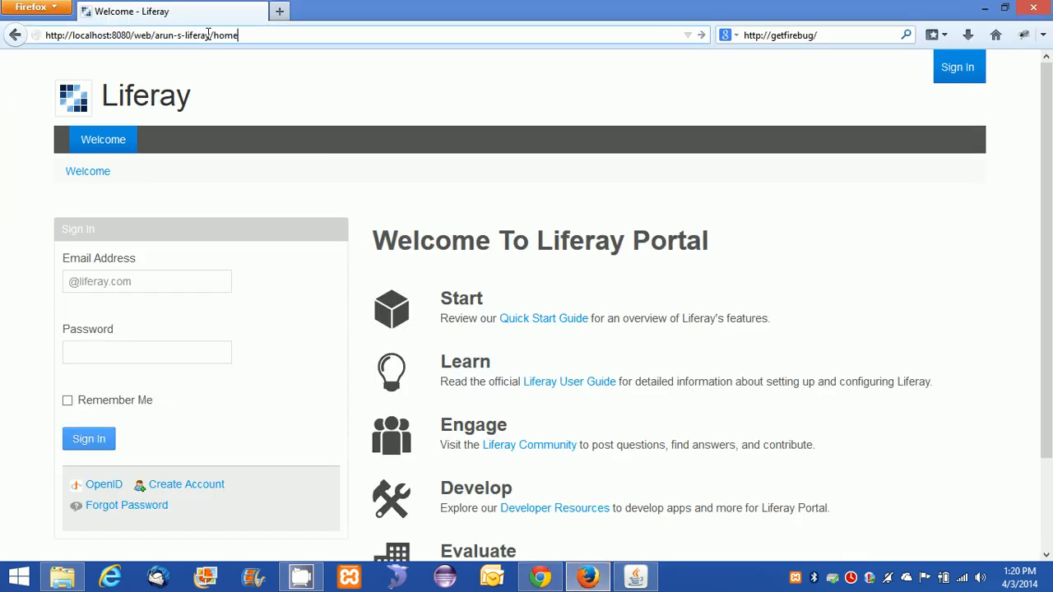
key("Return")
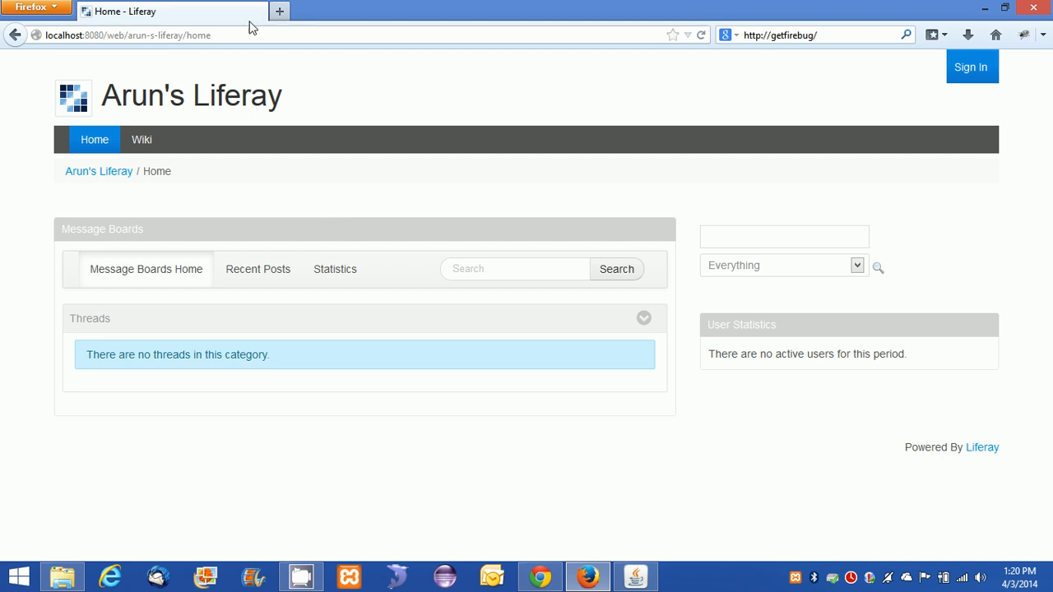
Copy the private /group/arun-s-liferay/home address from Chrome and load it in a new Firefox tab.
left_click(280, 14)
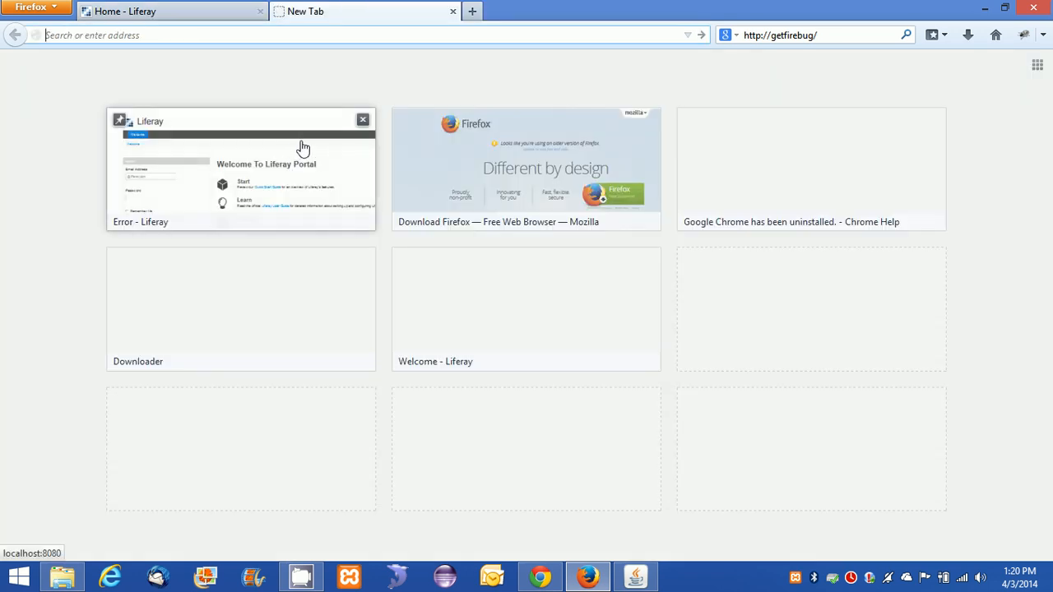
key("alt+Tab")
left_click(211, 15)
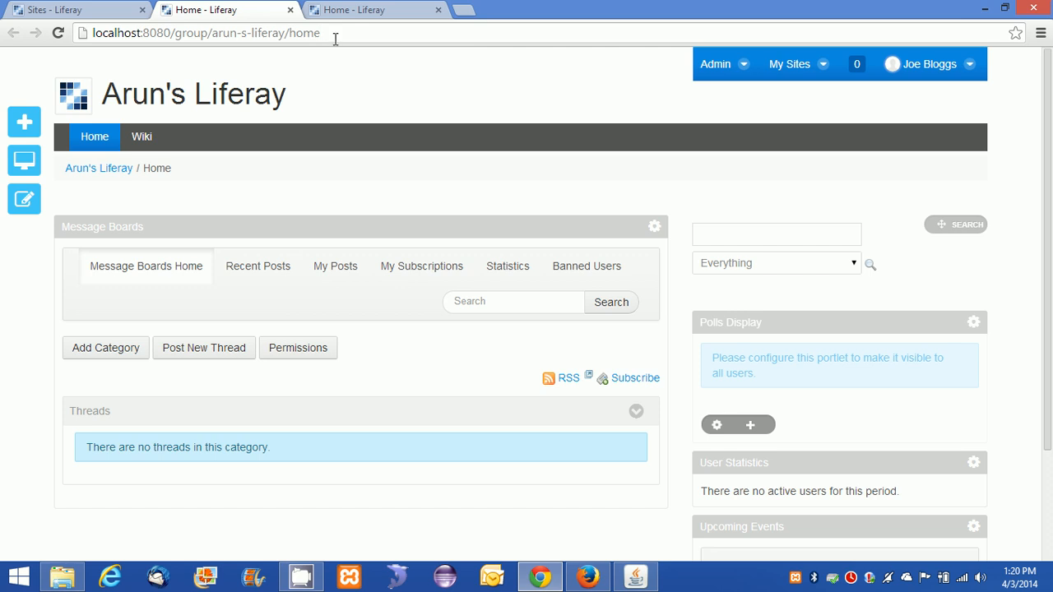
left_click_drag(334, 38, 73, 41)
key("ctrl+c")
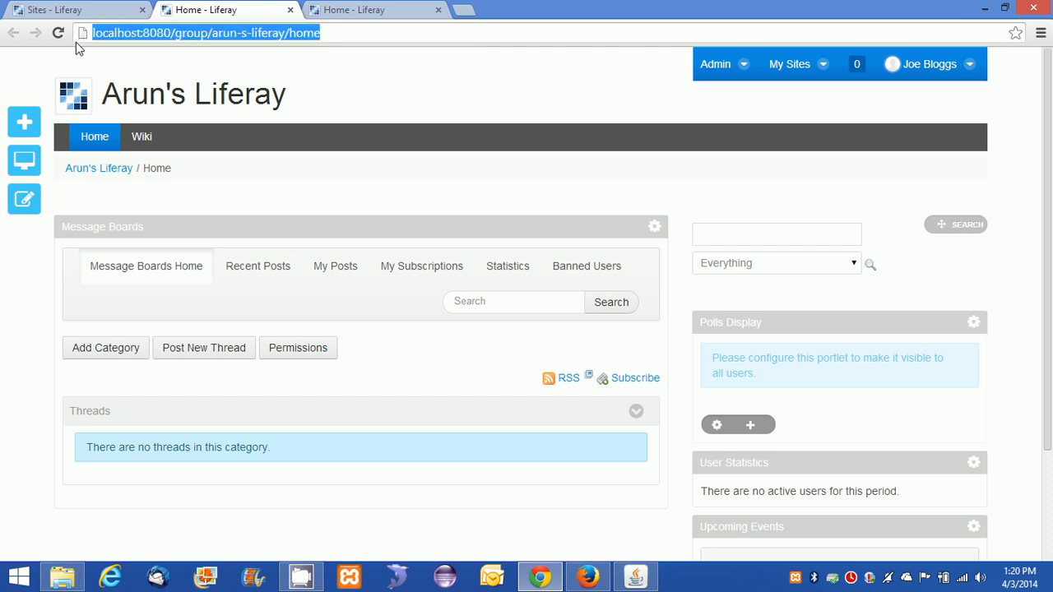
key("alt+Tab")
key("ctrl+v")
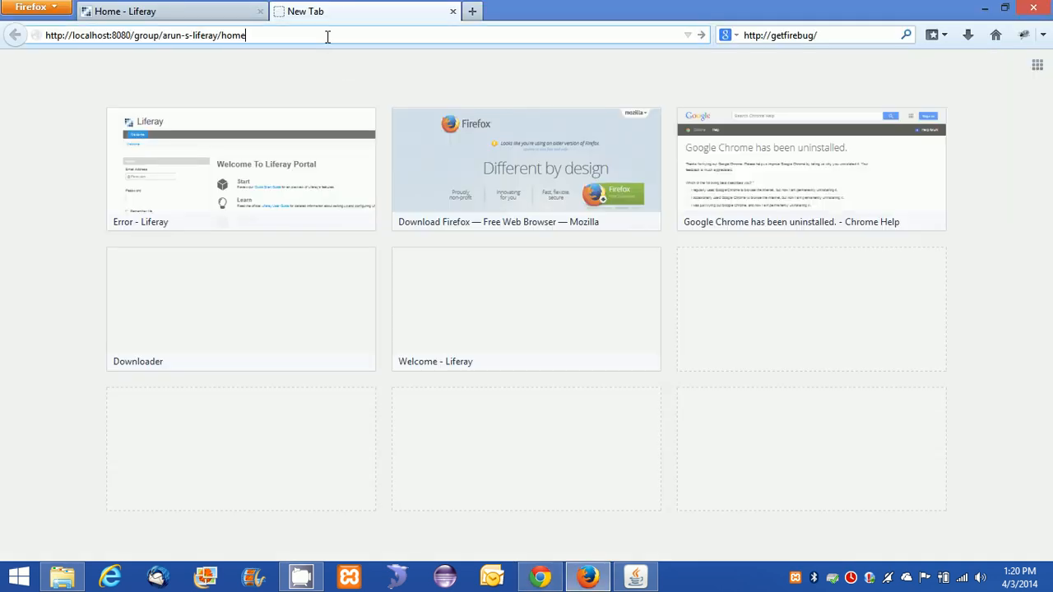
key("Return")
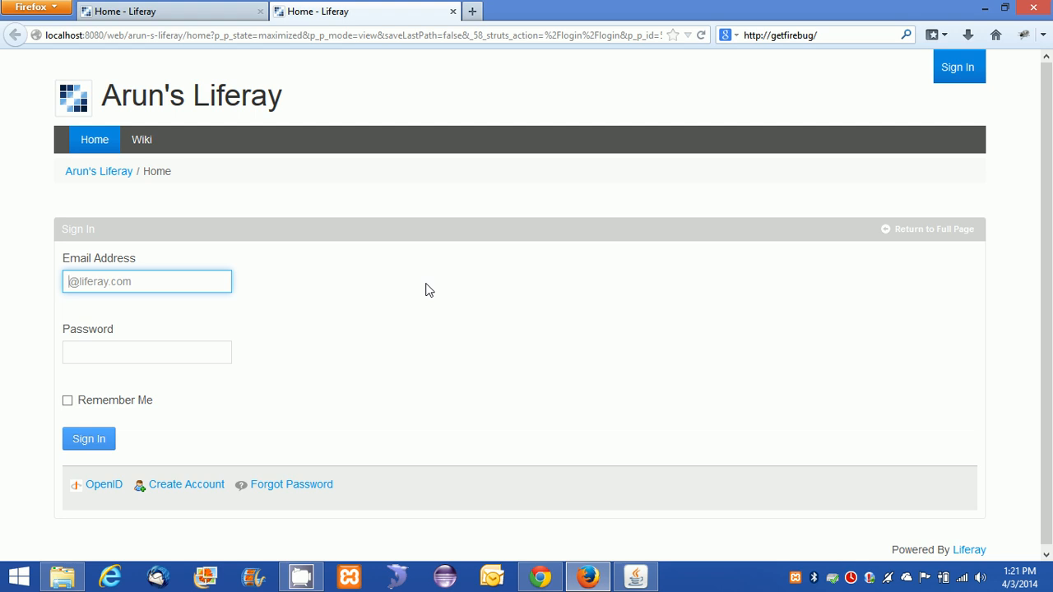
Sign in to Firefox with the member's email and password, dismiss the password prompt, then return to Chrome.
left_click(200, 12)
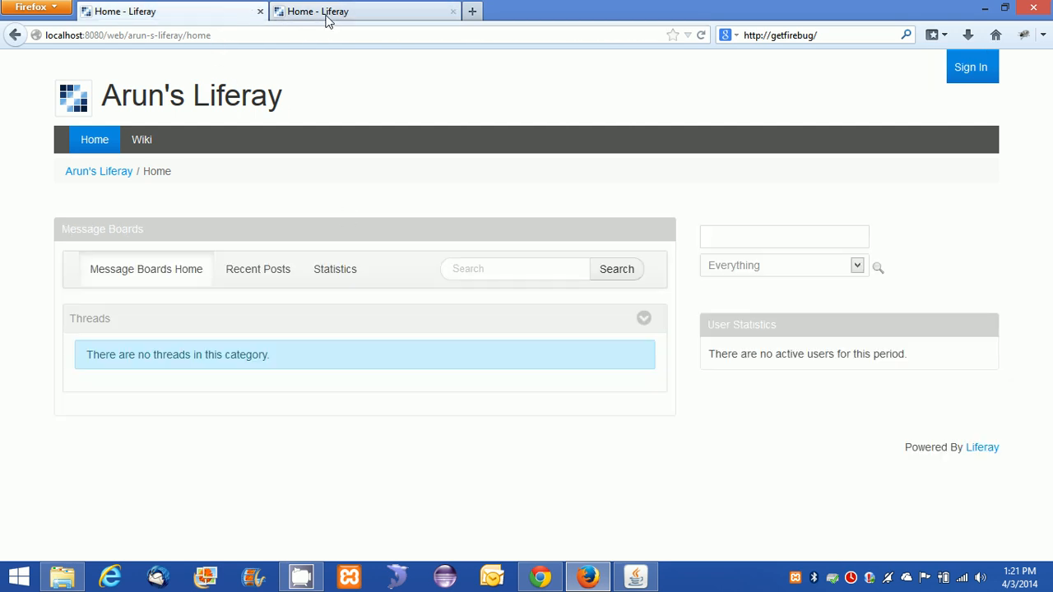
left_click(325, 14)
left_click(73, 281)
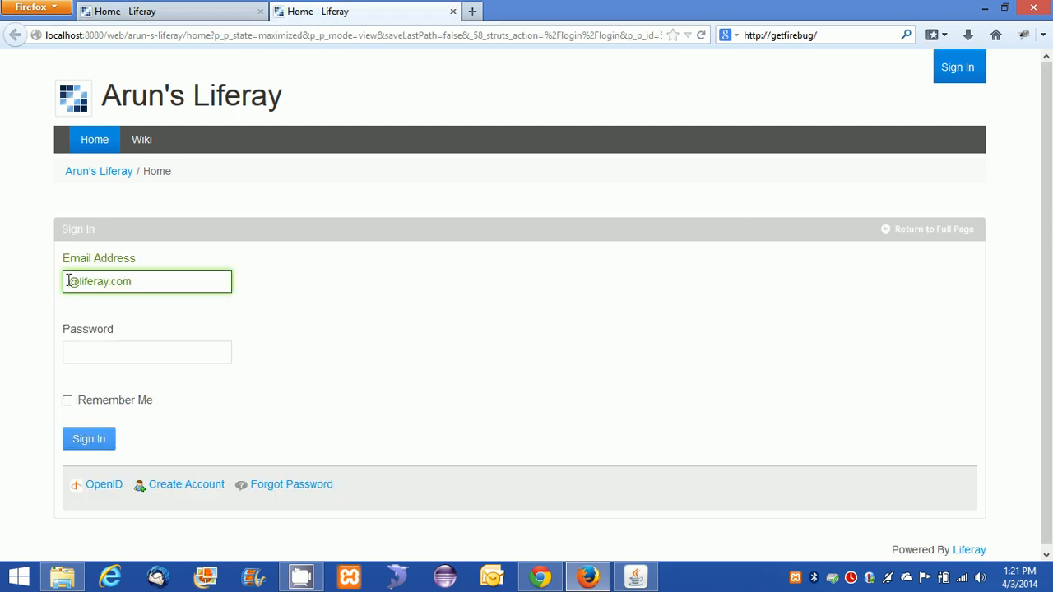
left_click_drag(71, 281, 258, 301)
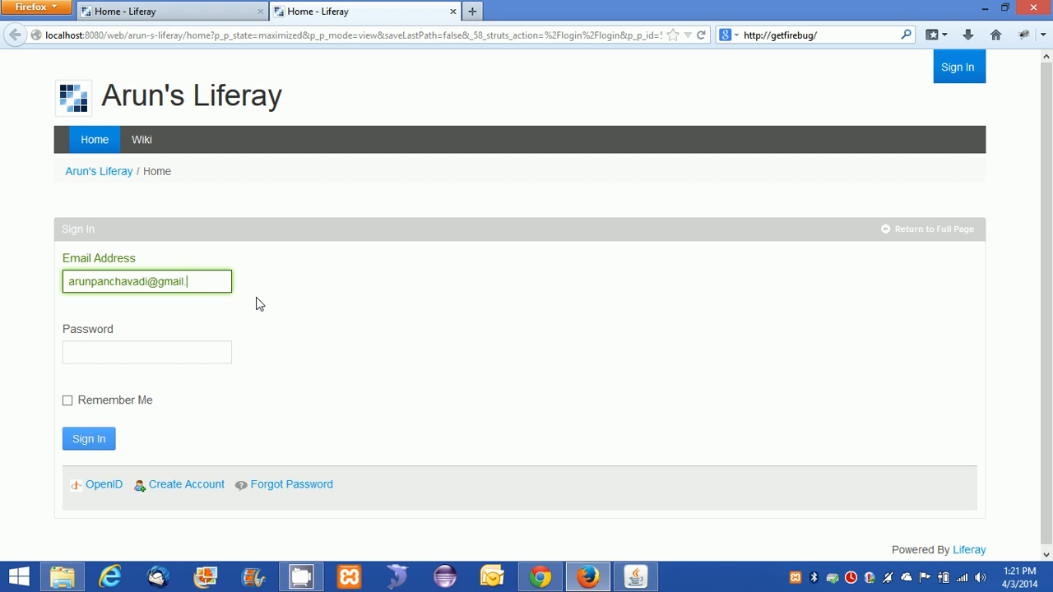
left_click(195, 353)
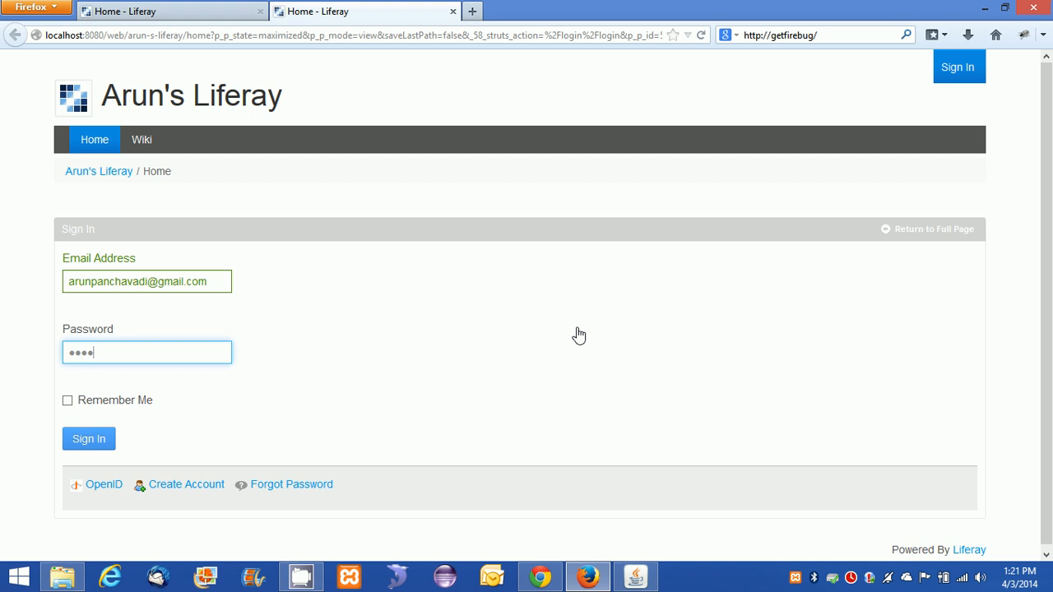
left_click(96, 439)
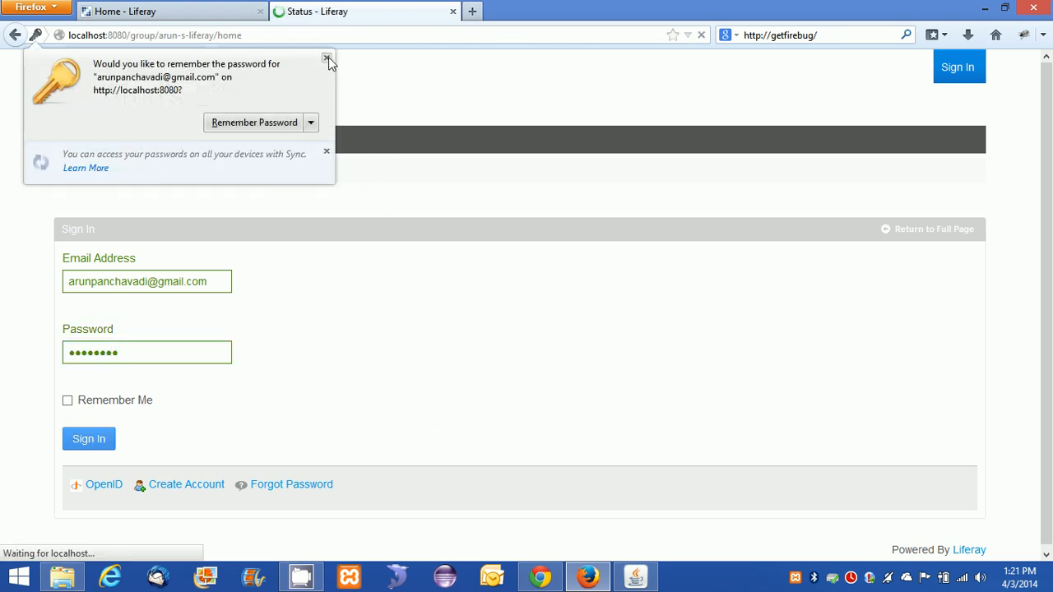
left_click(327, 57)
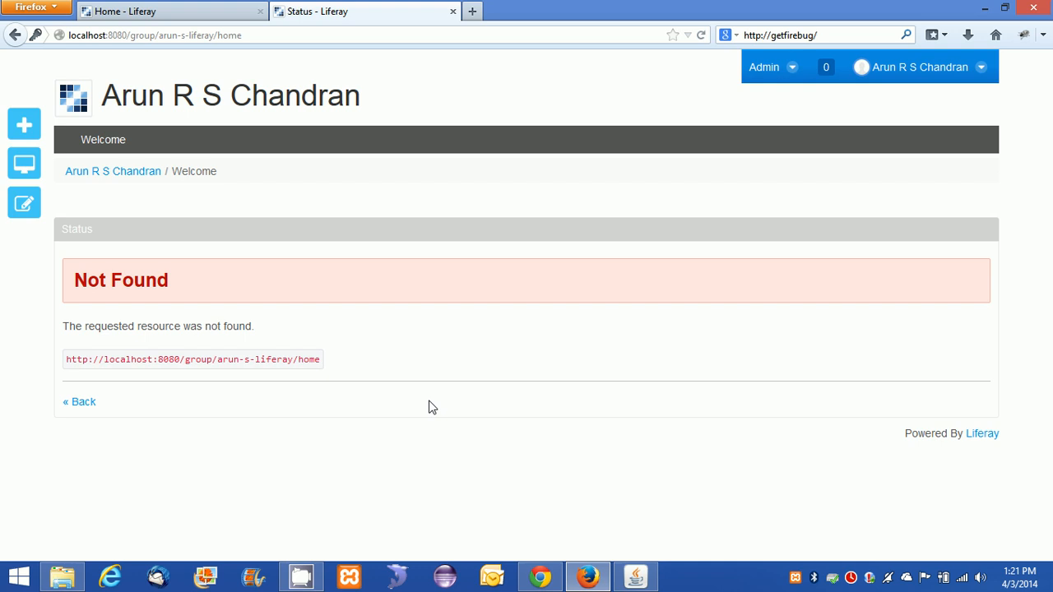
left_click(539, 576)
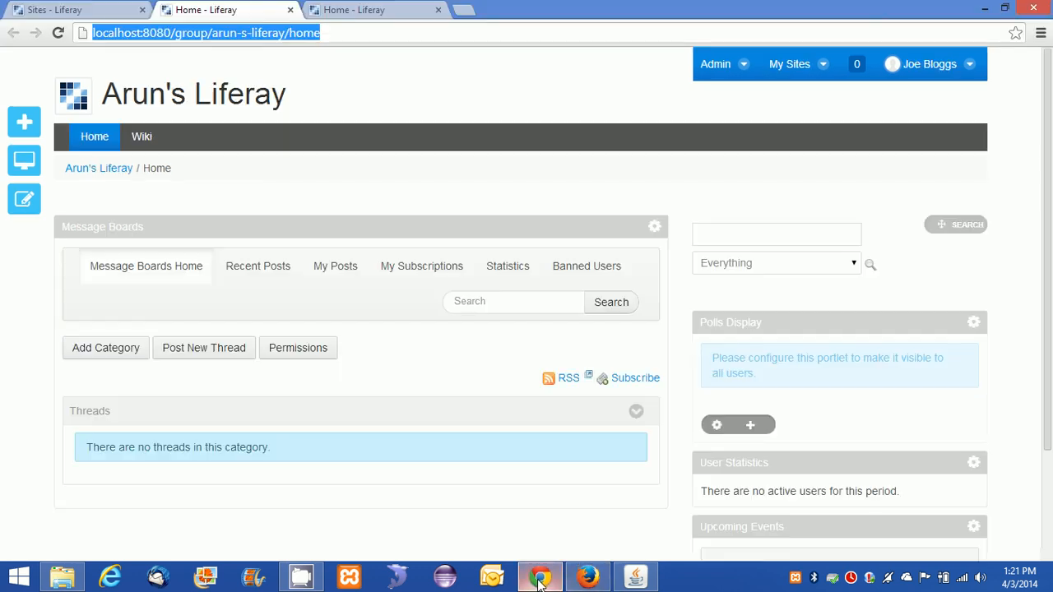
Go from the control panel sites list to Arun's Liferay's Site Memberships page.
left_click(100, 11)
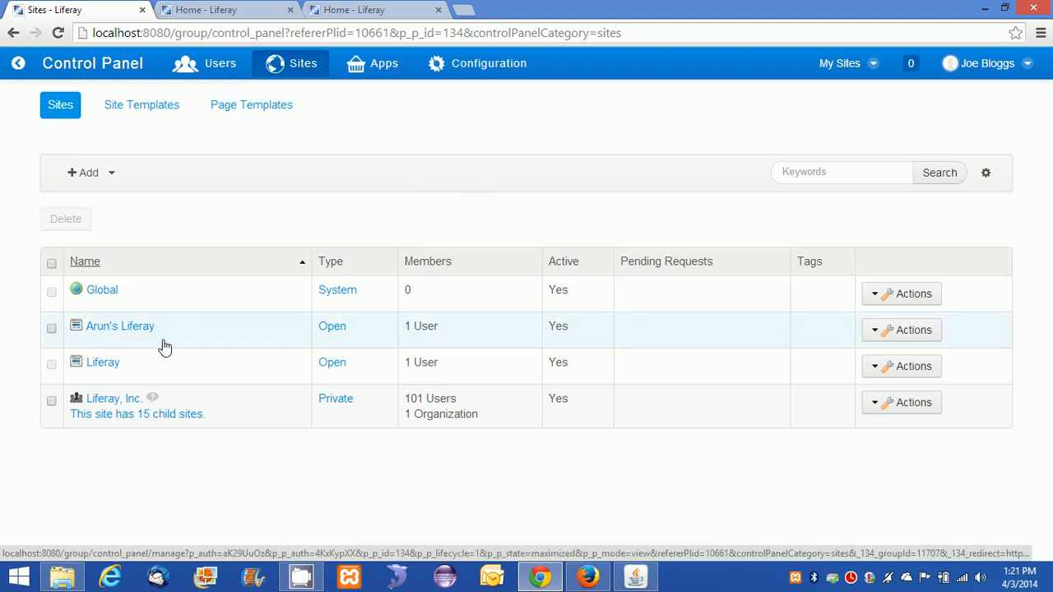
left_click(876, 332)
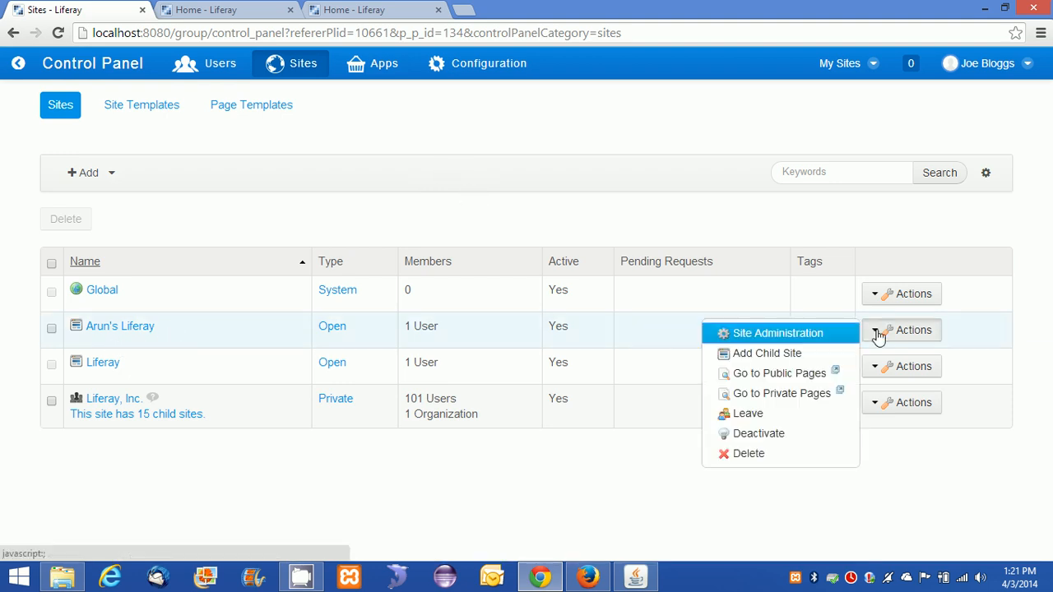
left_click(807, 333)
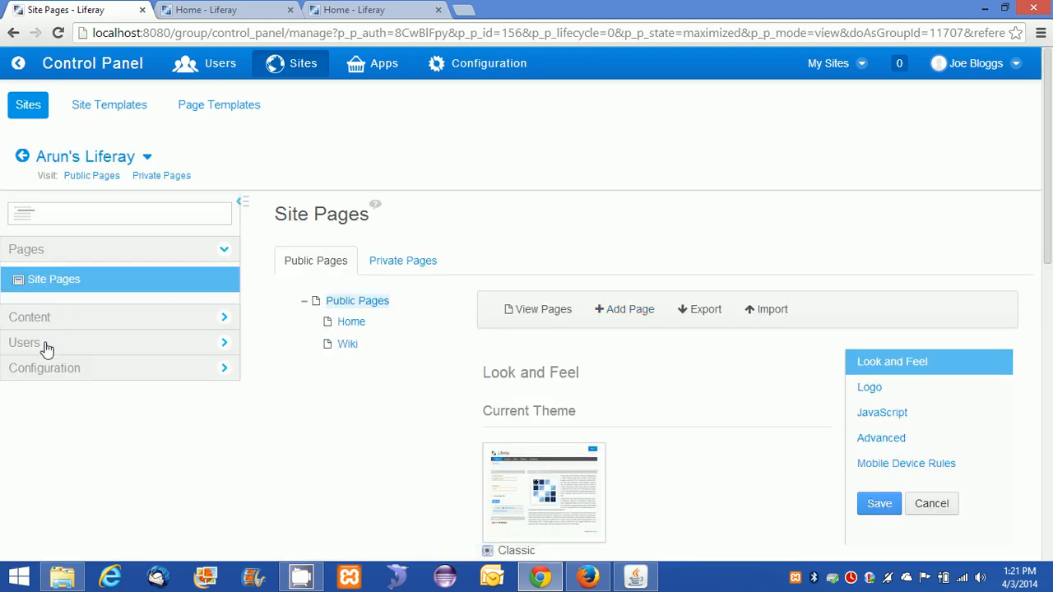
left_click(44, 344)
left_click(90, 338)
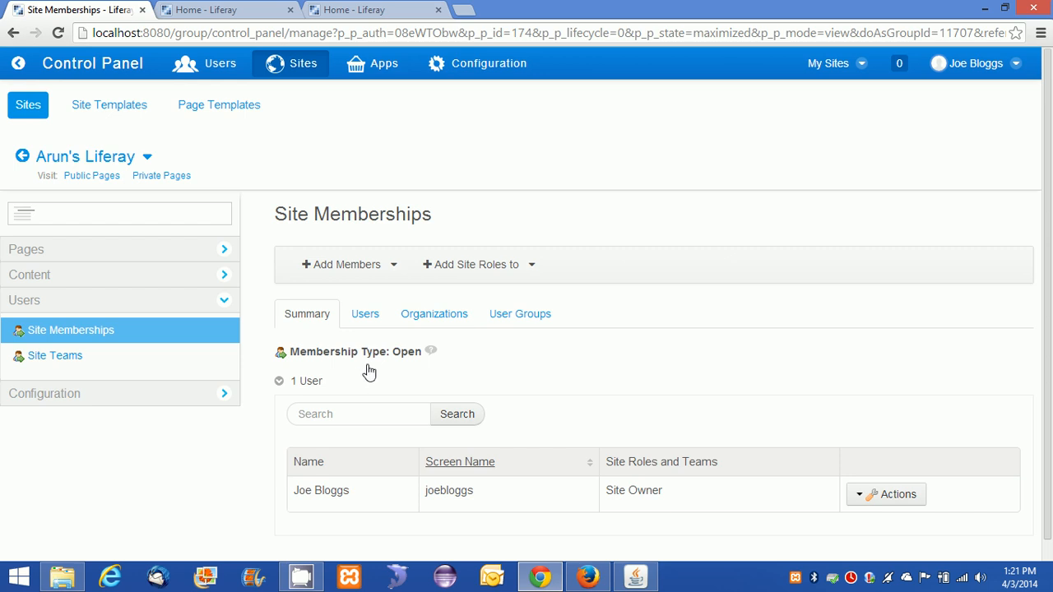
Show the Users list of site members, which has only the Site Owner.
scroll(370, 372, "down", 1)
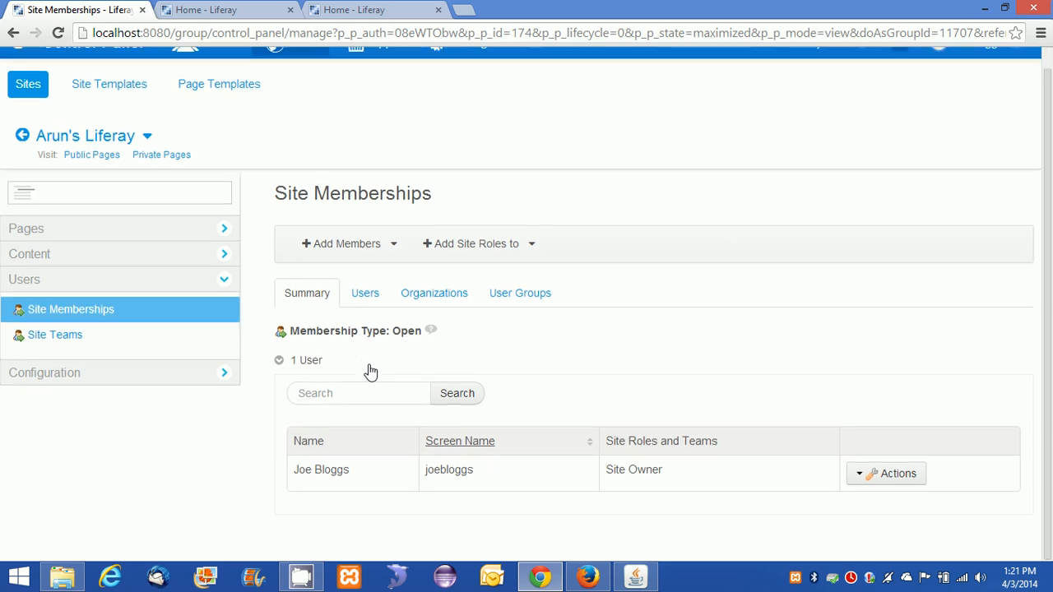
left_click(369, 298)
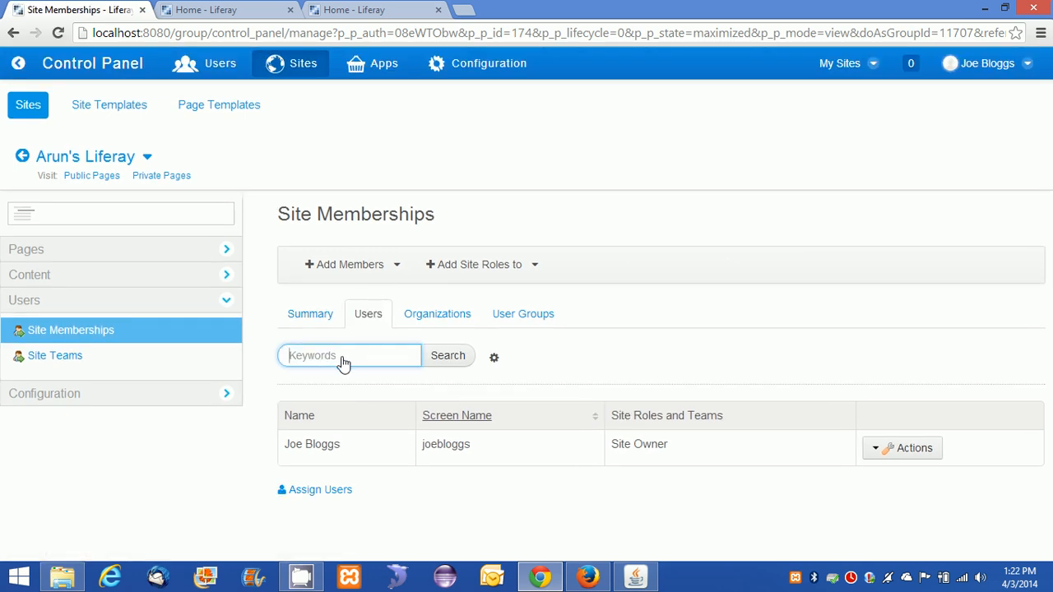
type("ar")
left_click(390, 266)
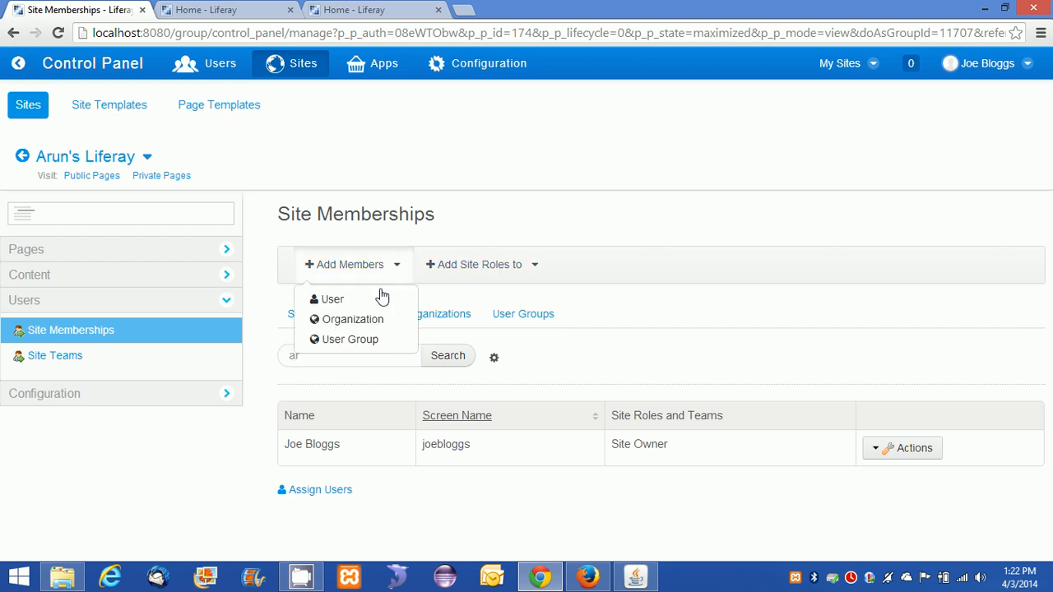
left_click(352, 301)
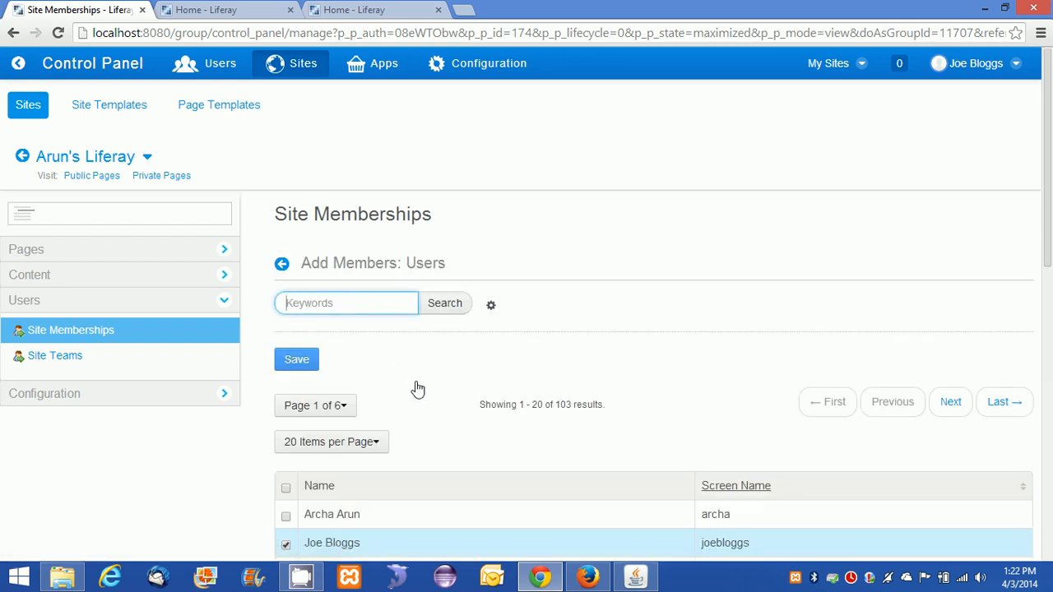
scroll(418, 389, "down", 4)
left_click(285, 207)
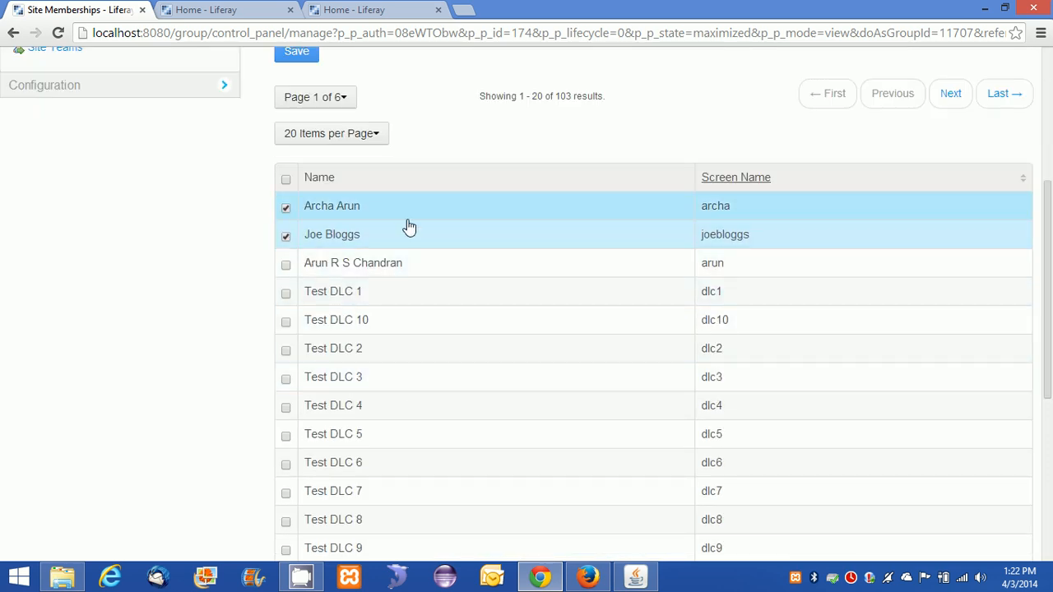
scroll(497, 370, "down", 4)
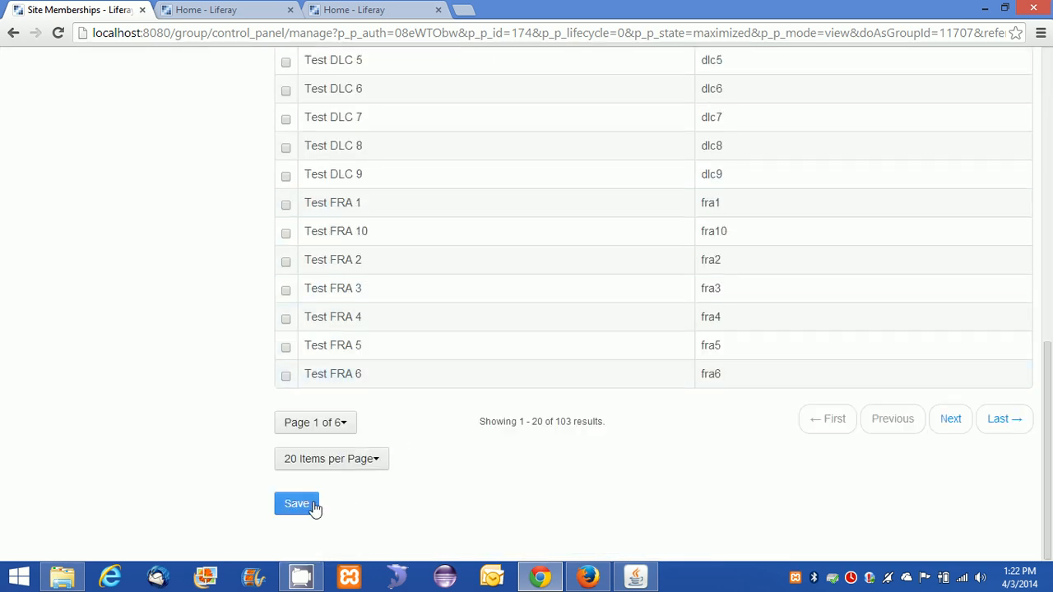
left_click(311, 504)
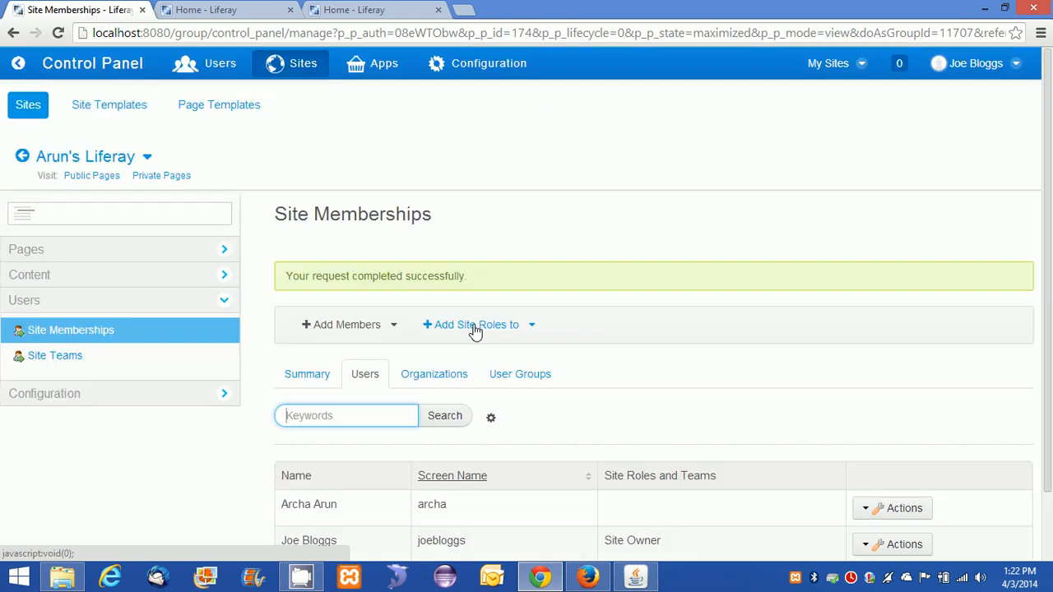
scroll(527, 390, "down", 2)
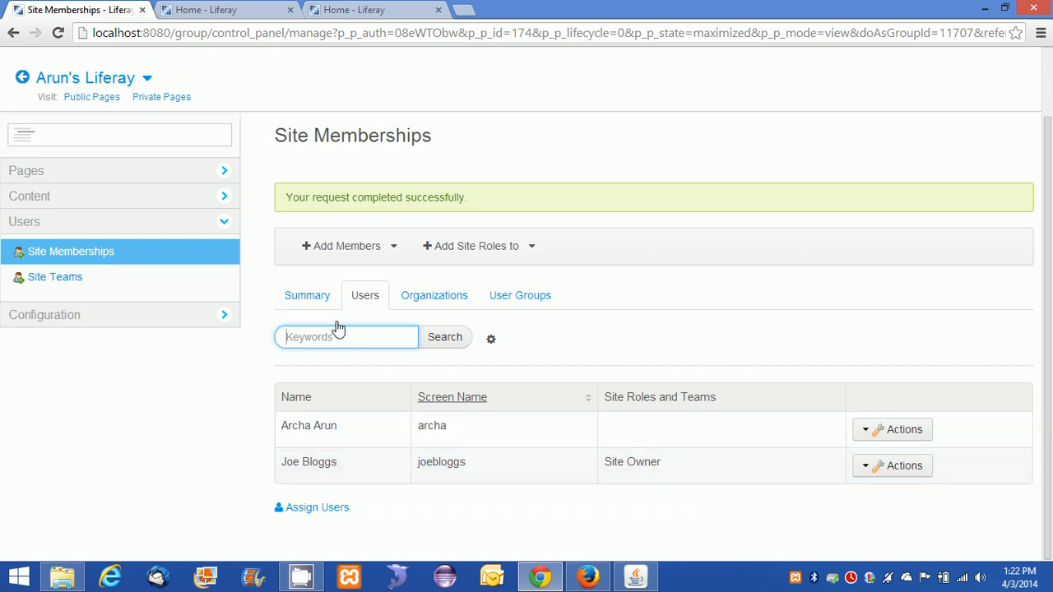
left_click(313, 298)
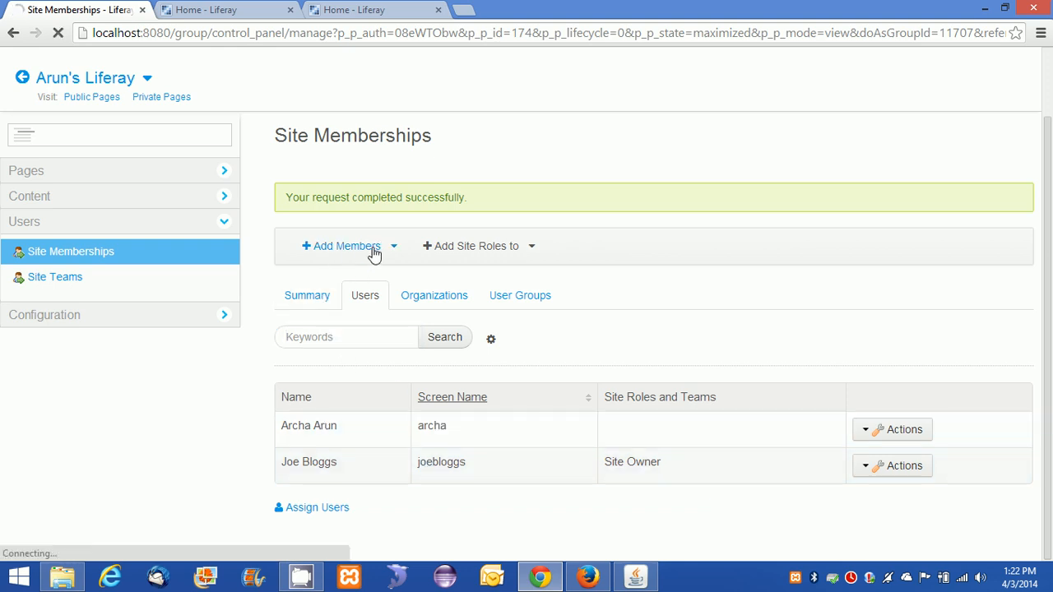
left_click(378, 252)
left_click(346, 265)
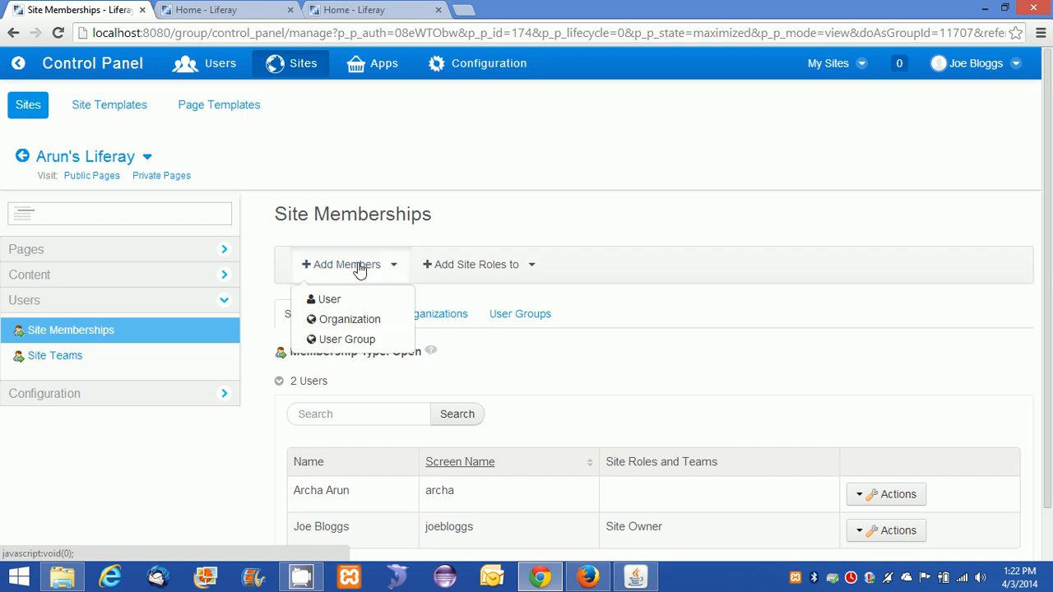
left_click(347, 310)
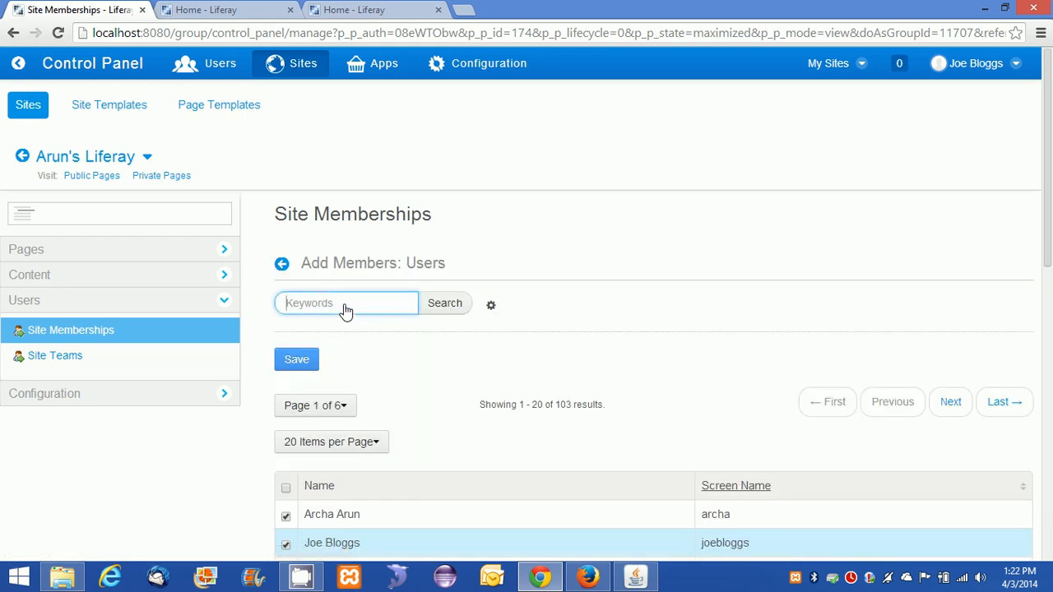
scroll(347, 329, "down", 3)
scroll(353, 328, "down", 3)
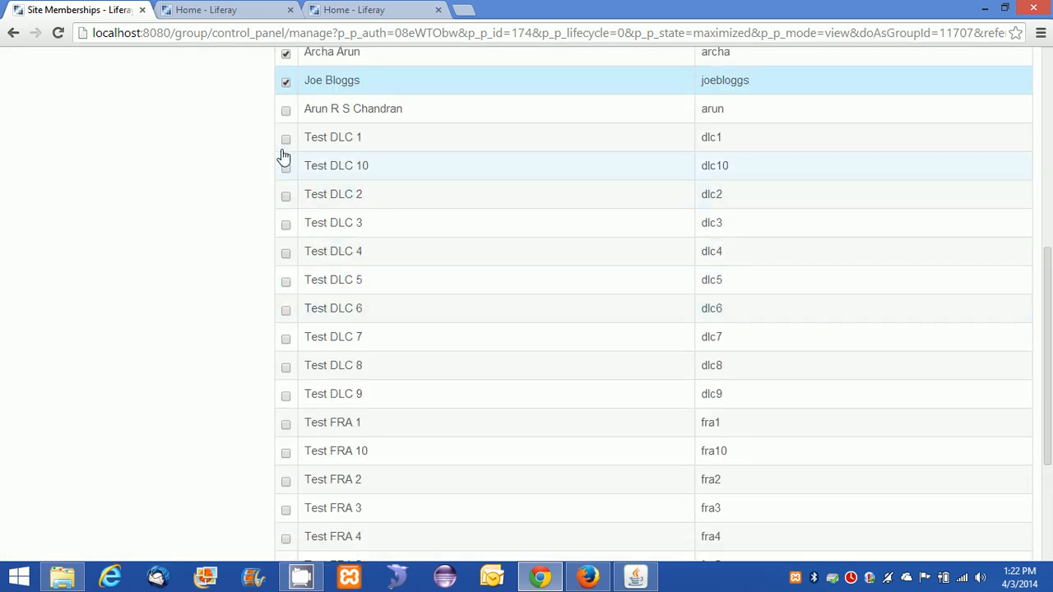
left_click(284, 116)
scroll(332, 328, "up", 5)
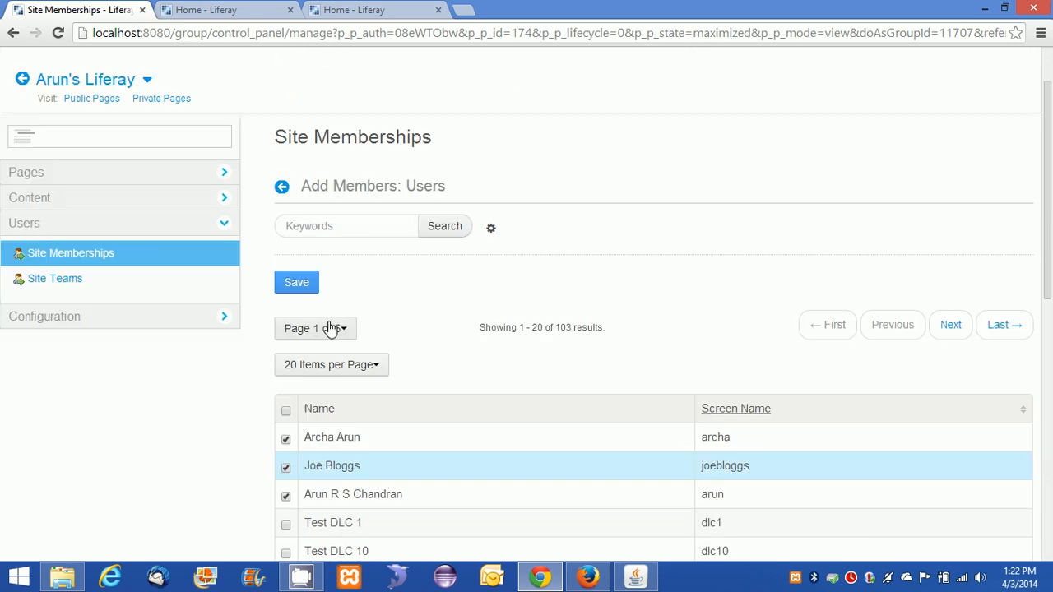
left_click(297, 285)
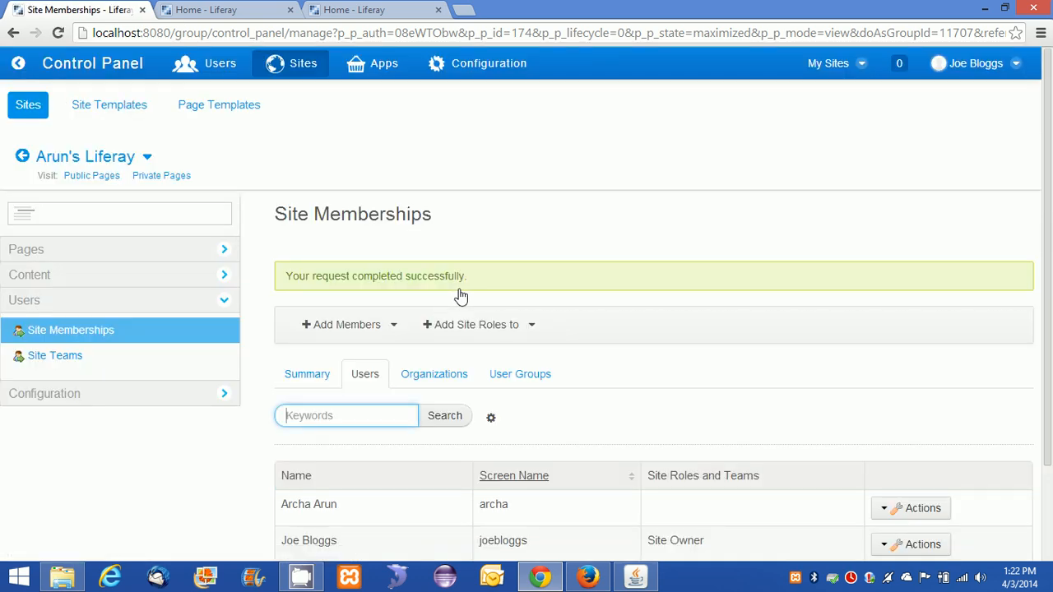
scroll(444, 309, "down", 2)
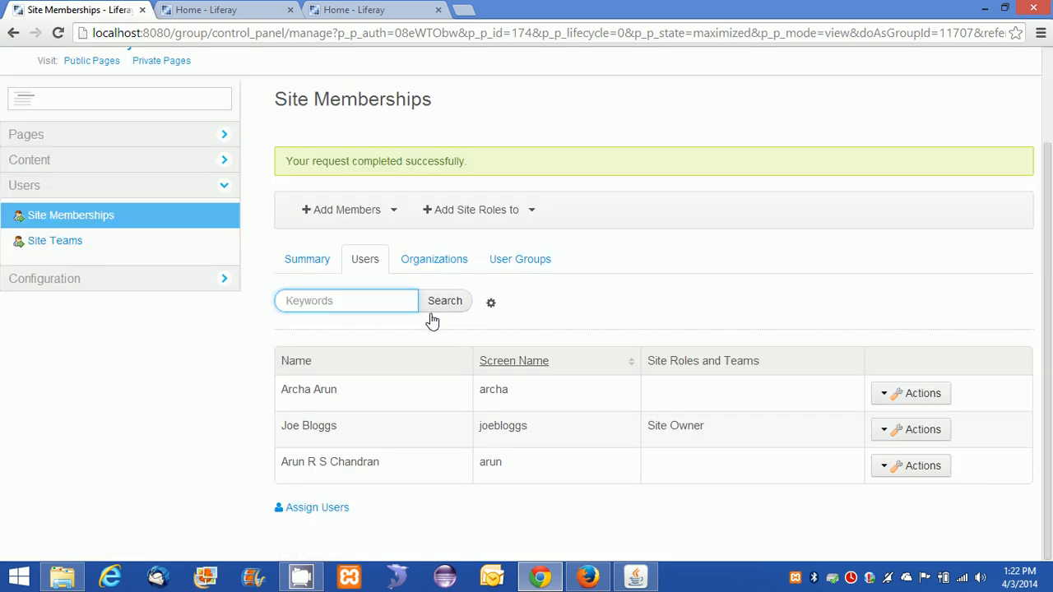
double_click(346, 464)
double_click(327, 391)
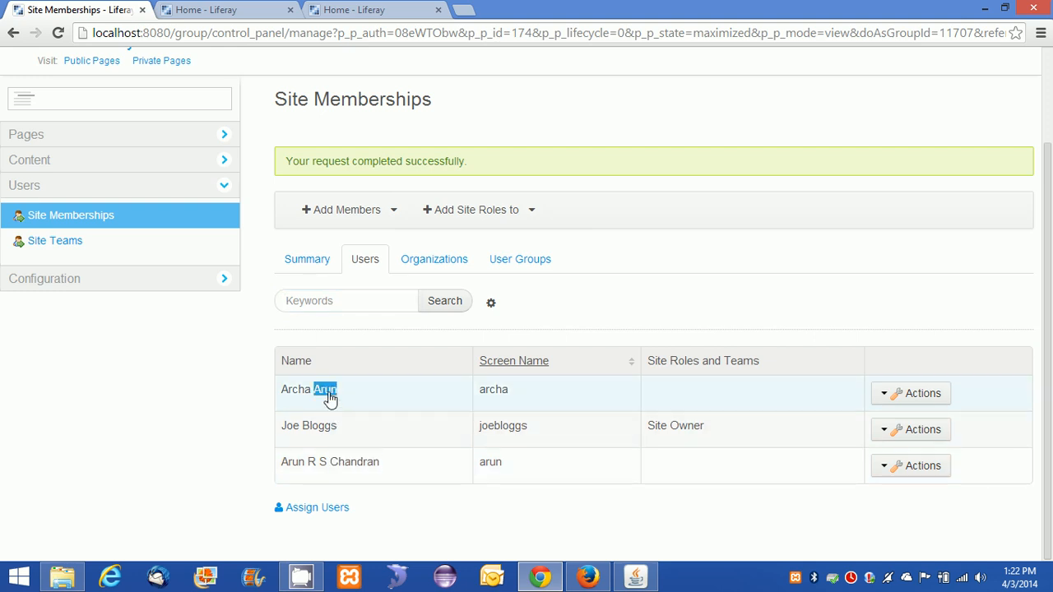
double_click(295, 392)
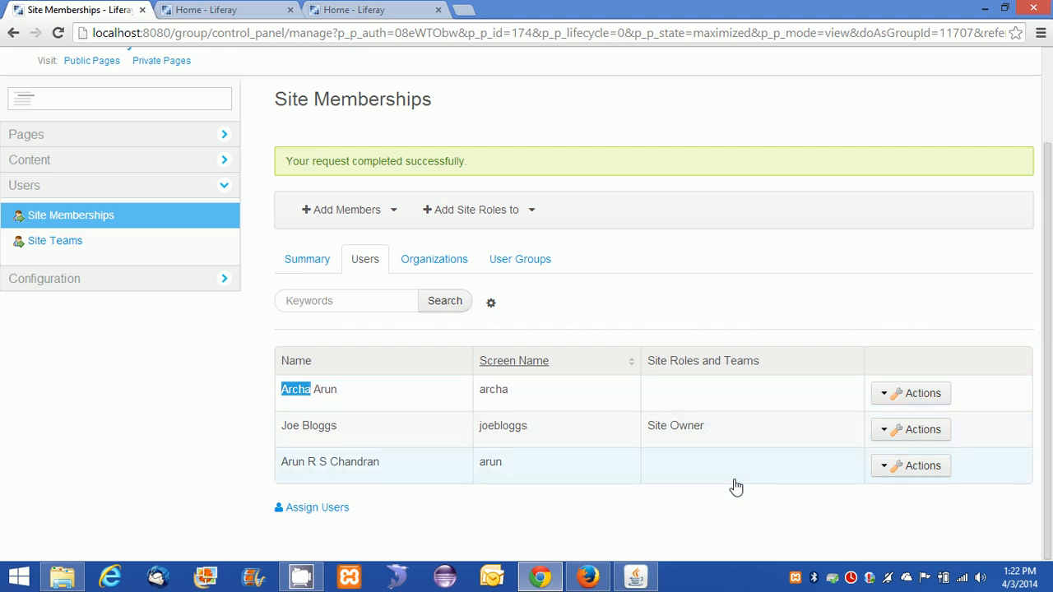
left_click(888, 397)
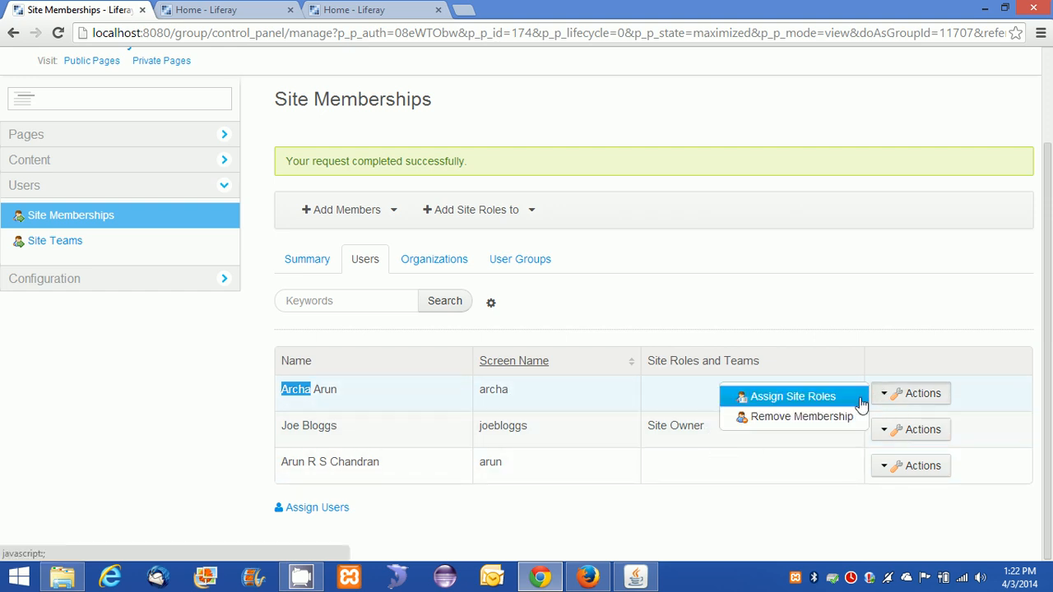
left_click(724, 520)
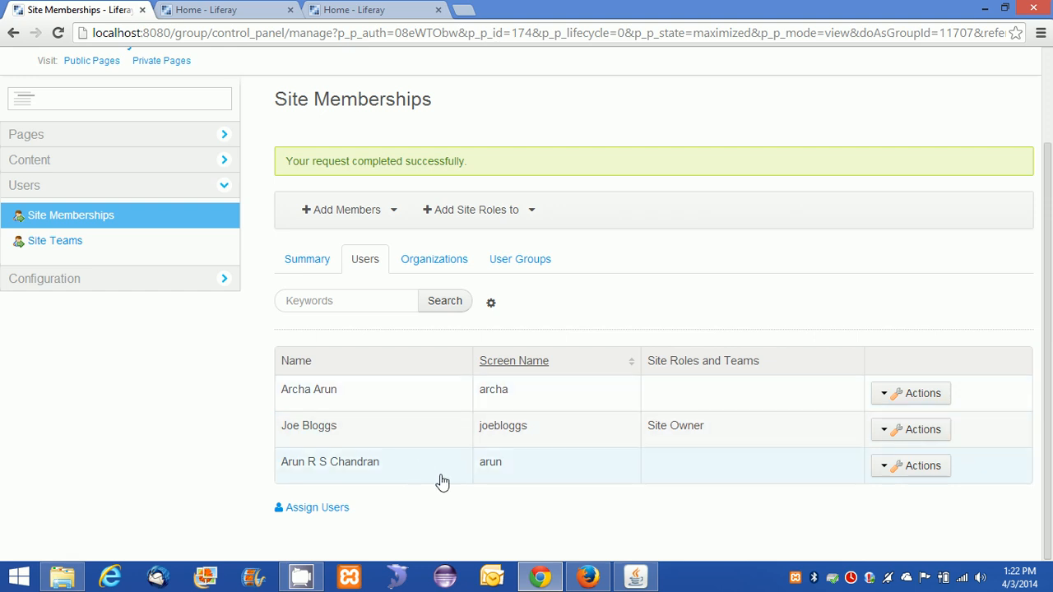
left_click(587, 576)
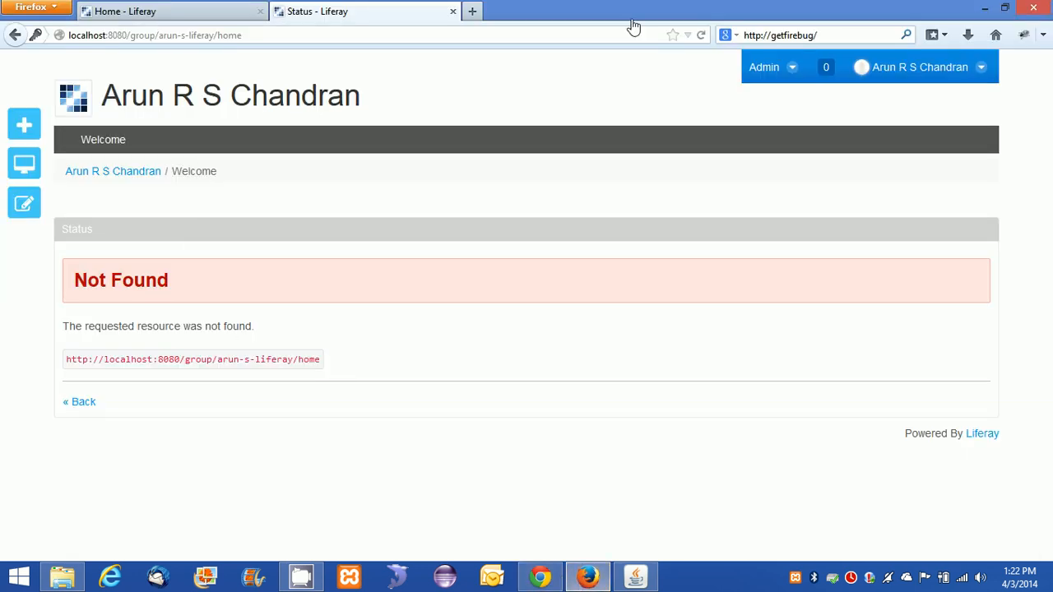
Reload Arun's Liferay Home as the member, compare with the logged-out tab, then return to Chrome.
left_click(701, 35)
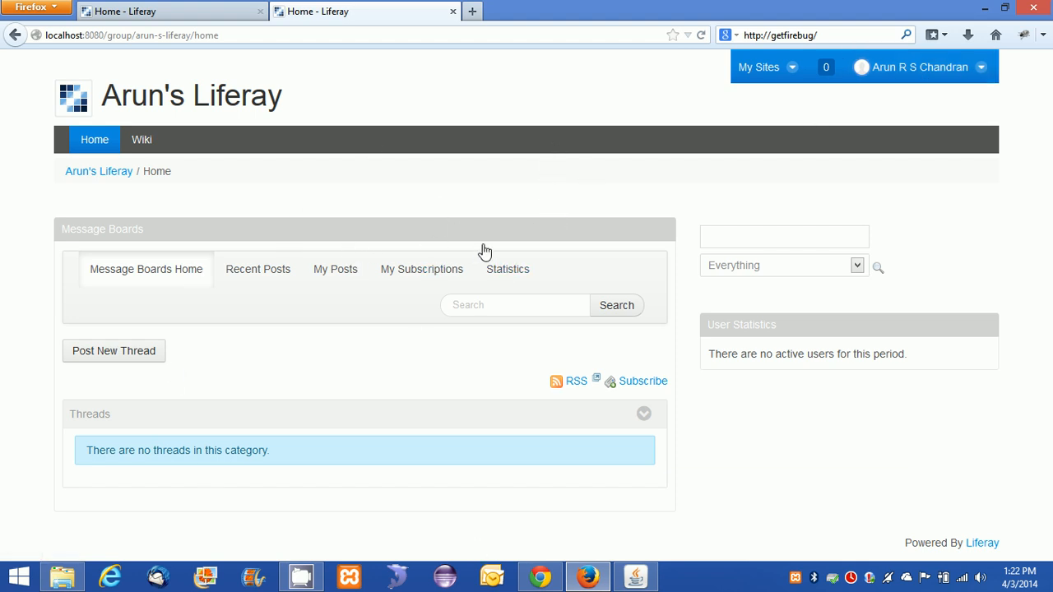
left_click(170, 14)
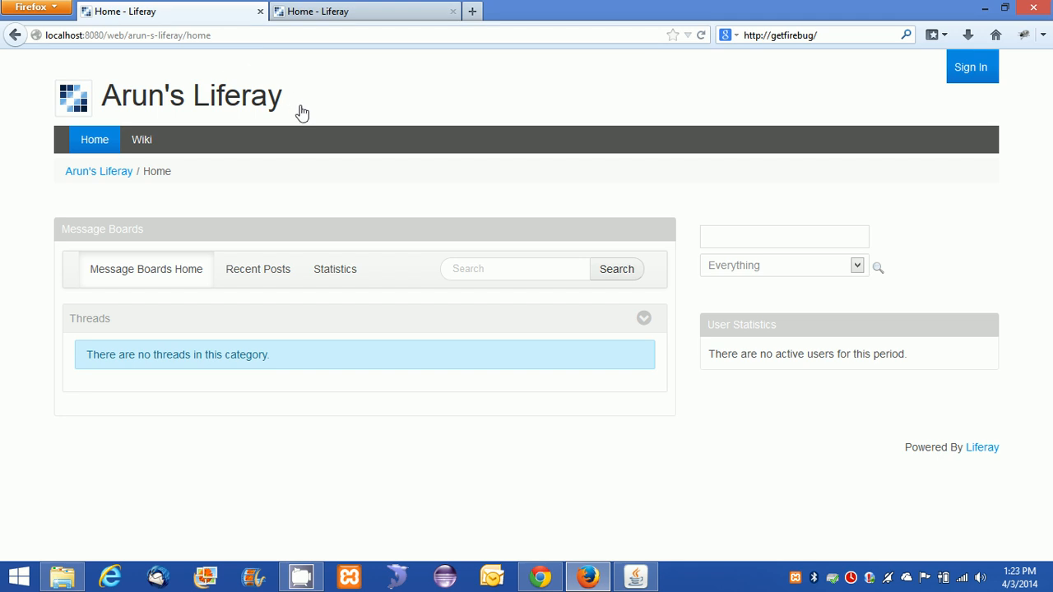
left_click(321, 15)
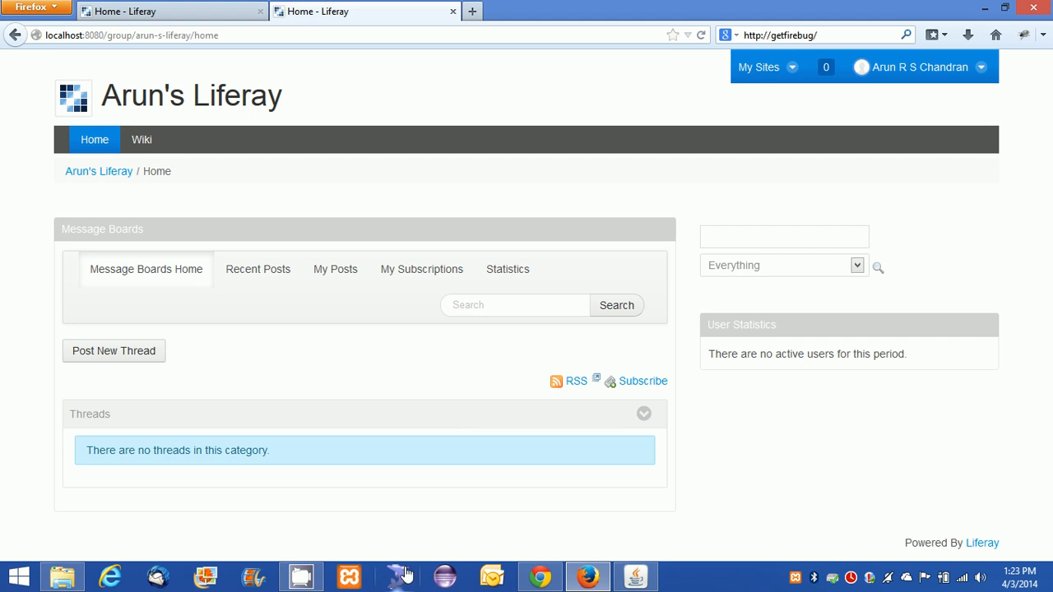
left_click(539, 577)
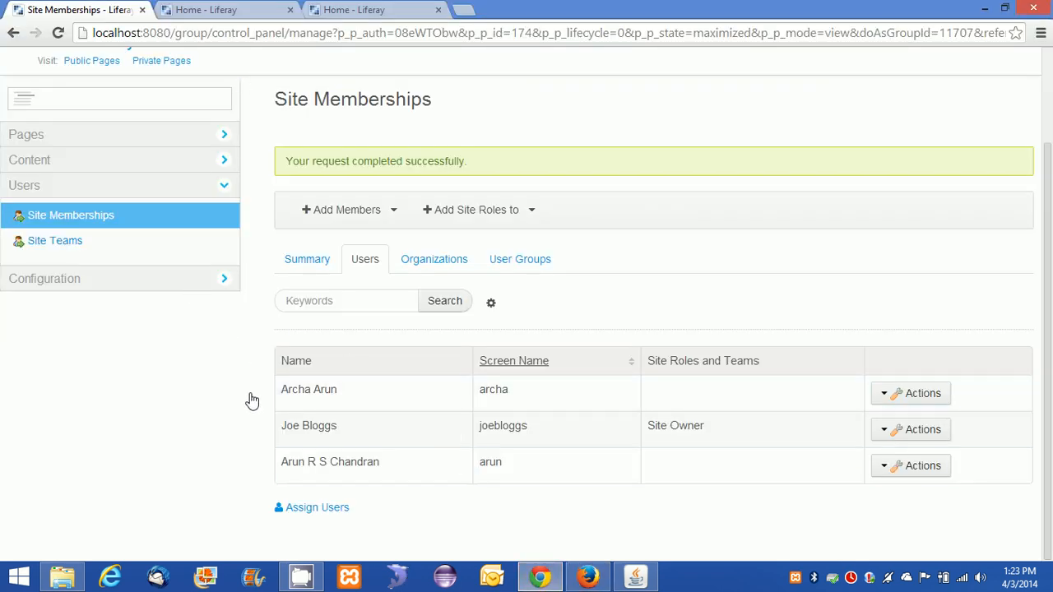
Close both extra 'Home - Liferay' tabs and expand the Content administration section.
left_click(224, 10)
left_click(288, 10)
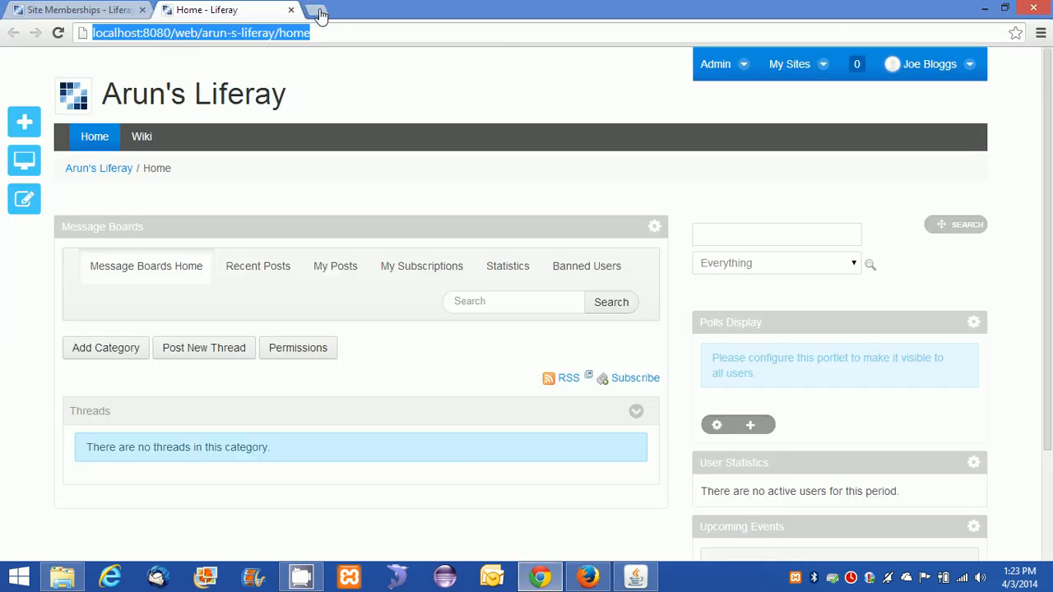
left_click(289, 10)
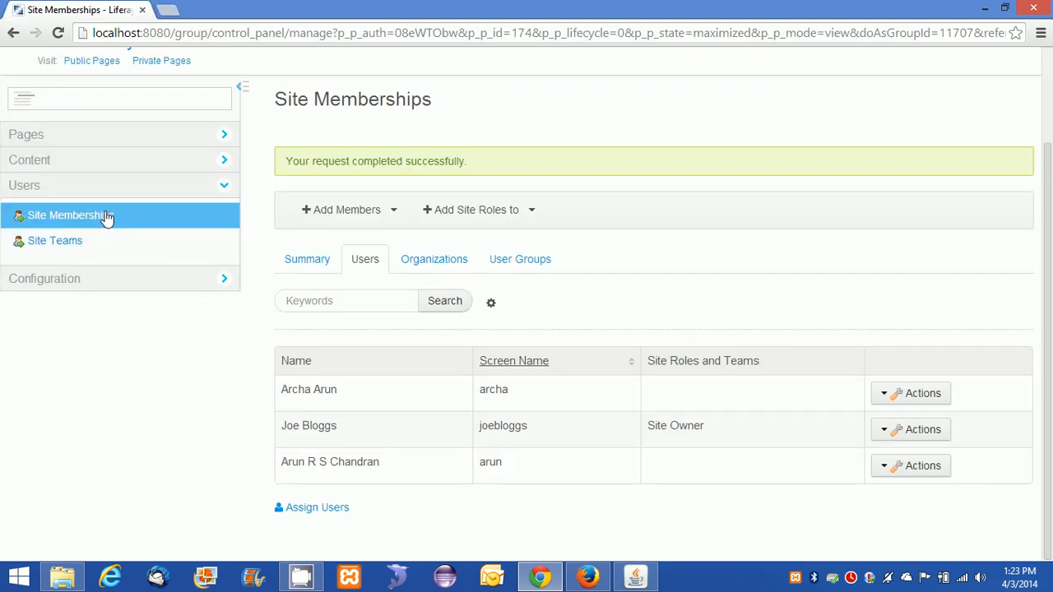
left_click(86, 164)
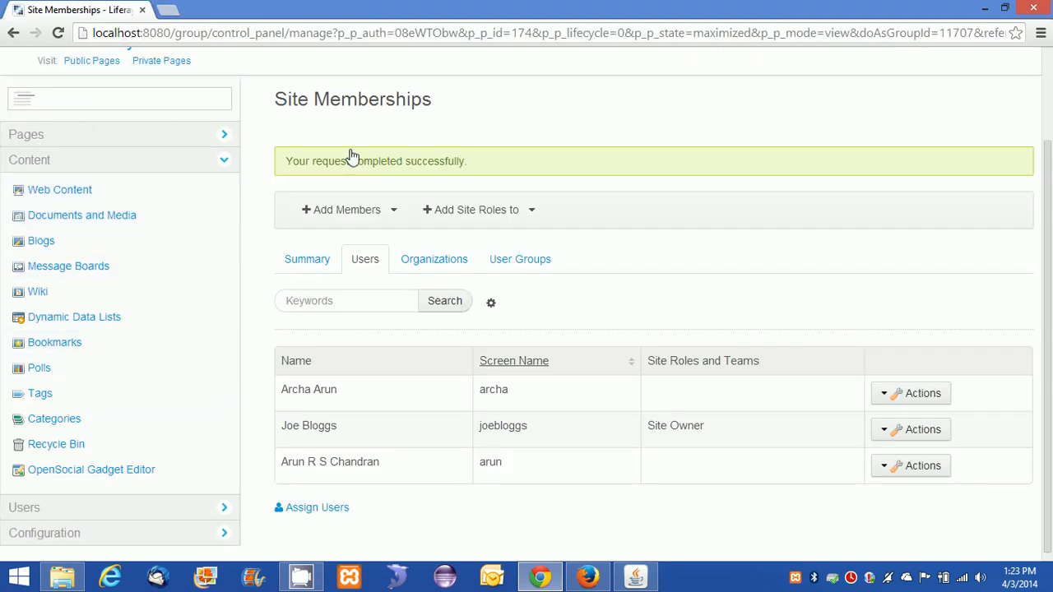